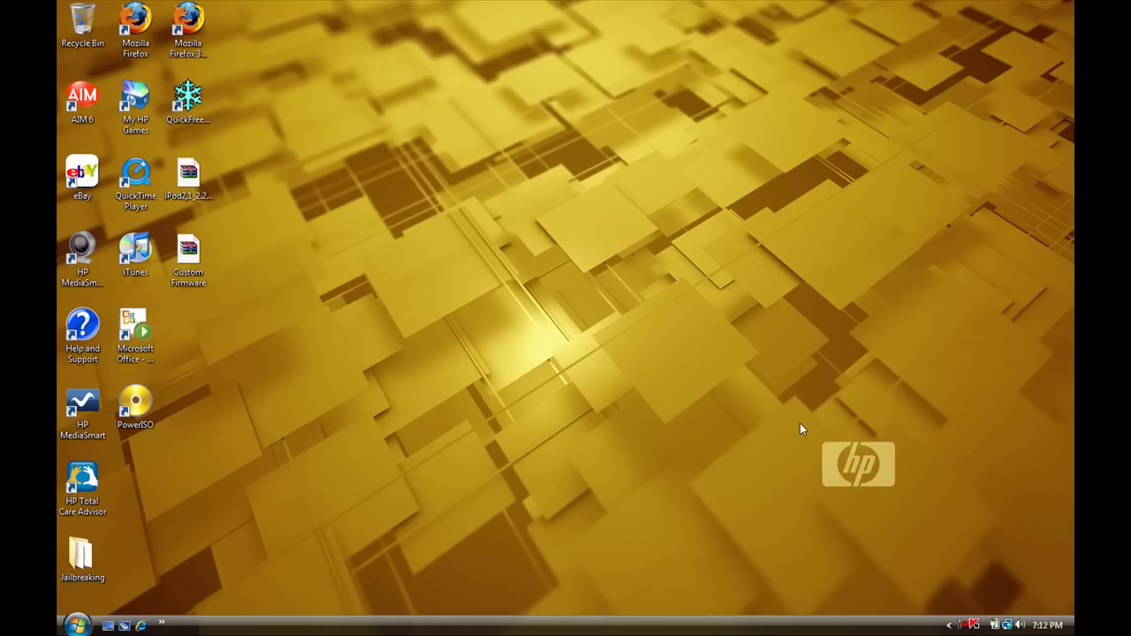
Step: Open the QuickFreedom forum thread in Firefox and follow its version 1.1.1 Beta download link to quickfreedom.com
click(132, 40)
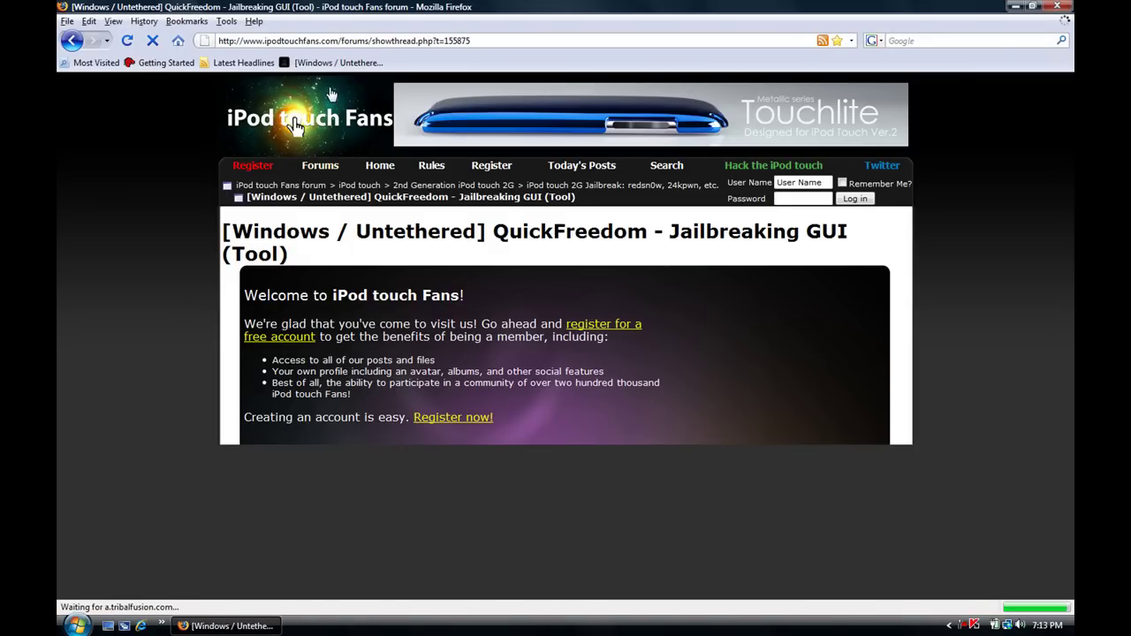
scroll(1068, 170, down, 5)
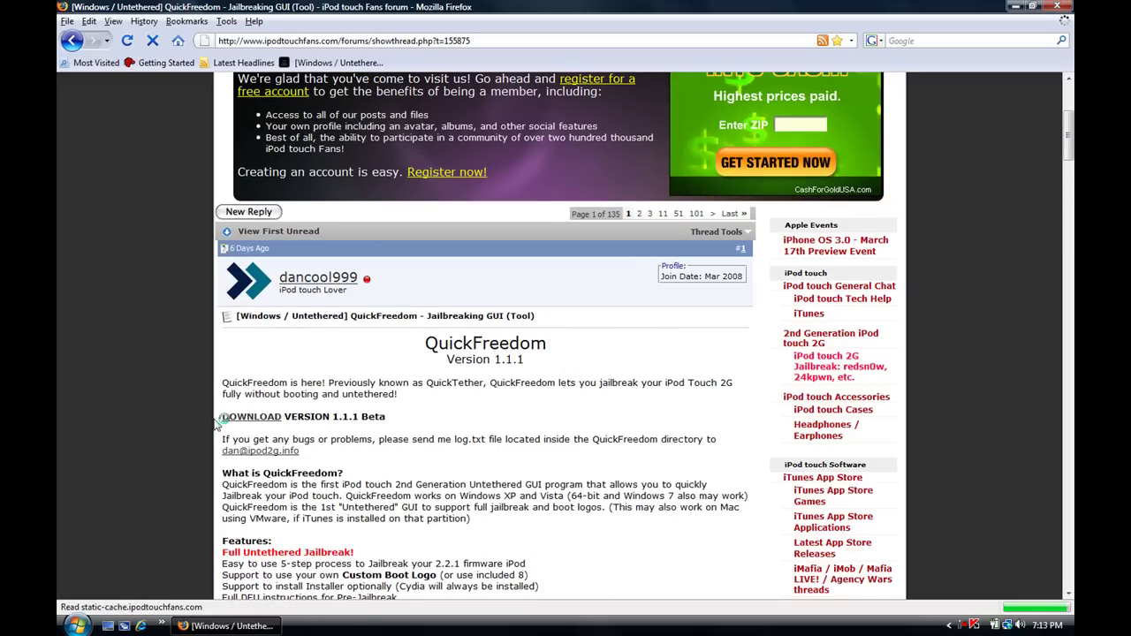
double_click(234, 426)
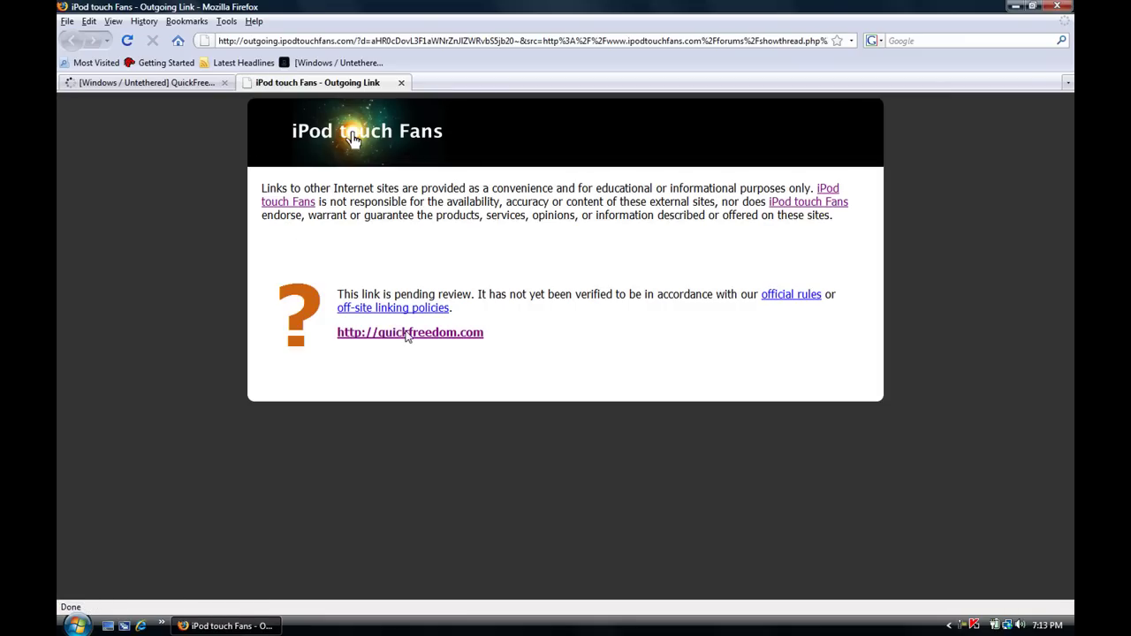
click(409, 333)
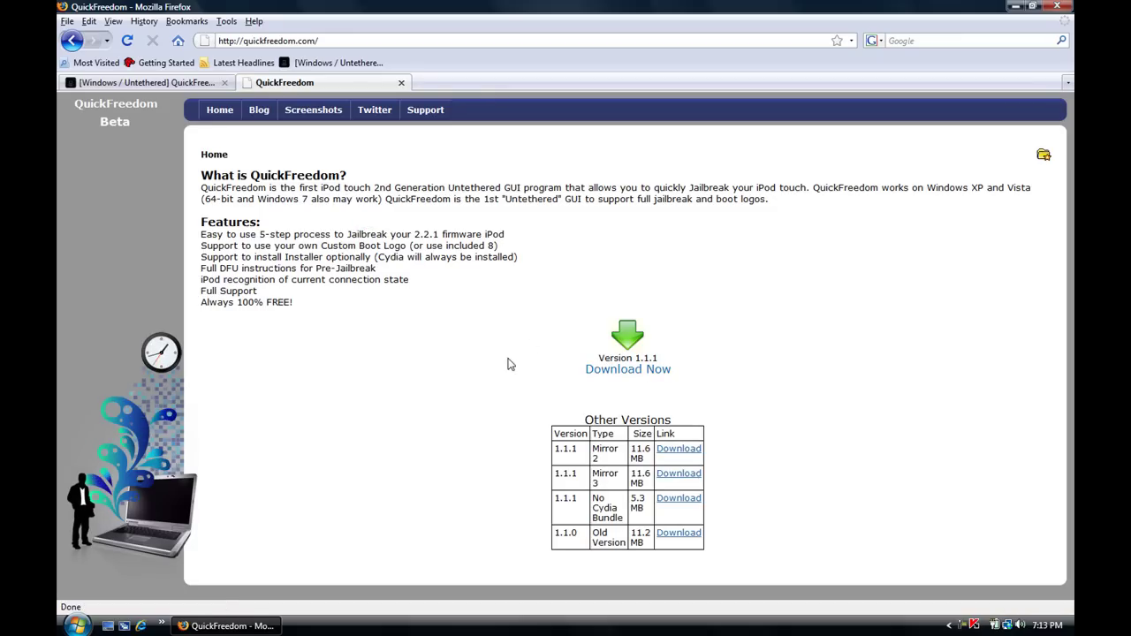
Step: Request the QuickFreedom 1.1.1 installer download, cancel saving Setup.exe and close Firefox
click(595, 372)
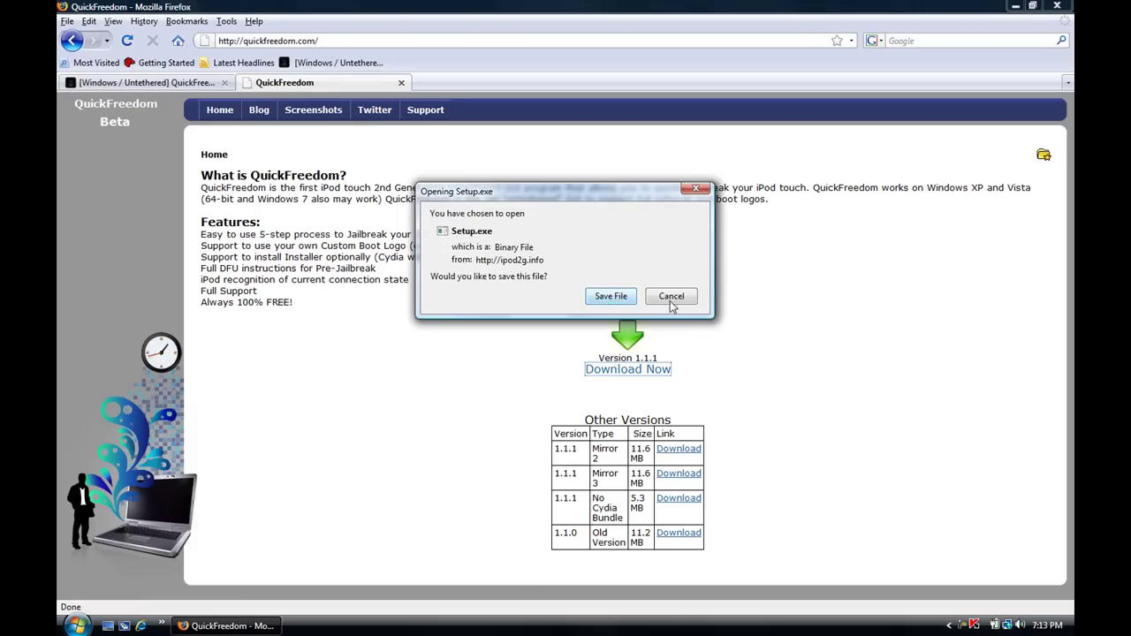
click(672, 299)
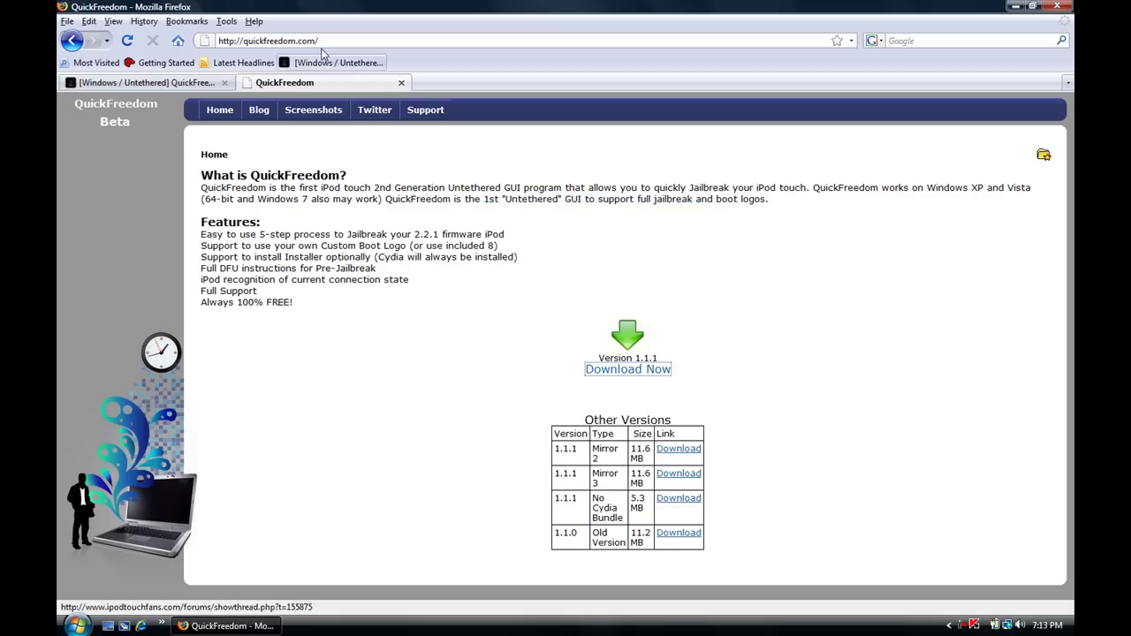
click(402, 84)
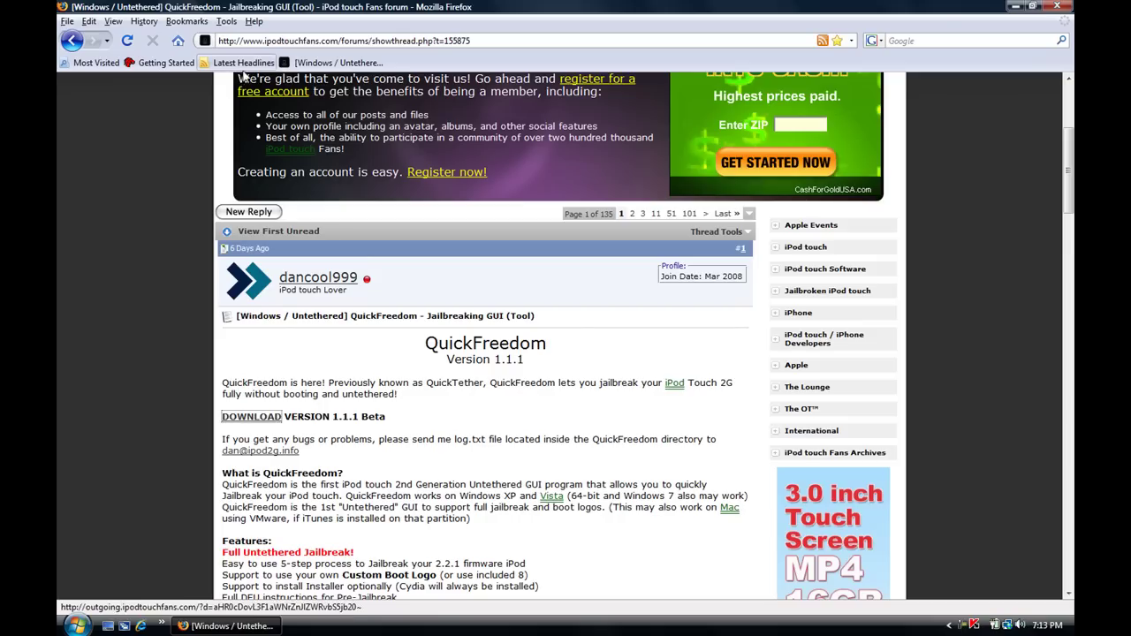
click(1057, 7)
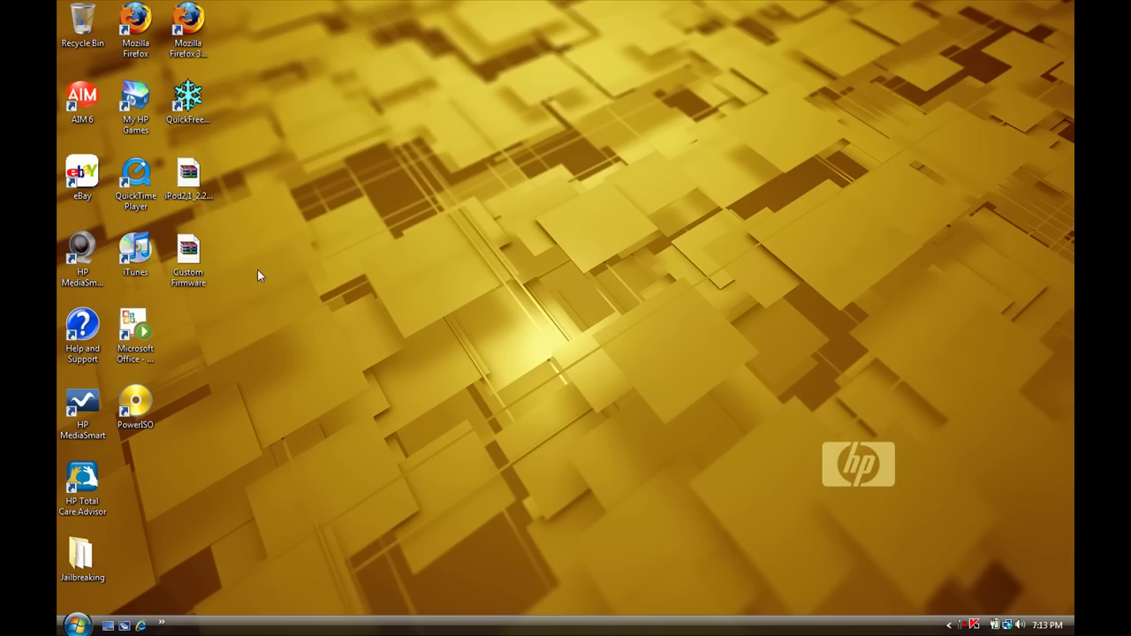
Step: Launch QuickFreedom, start the jailbreak wizard and cancel the browser download of the original 2.2.1 firmware
double_click(189, 102)
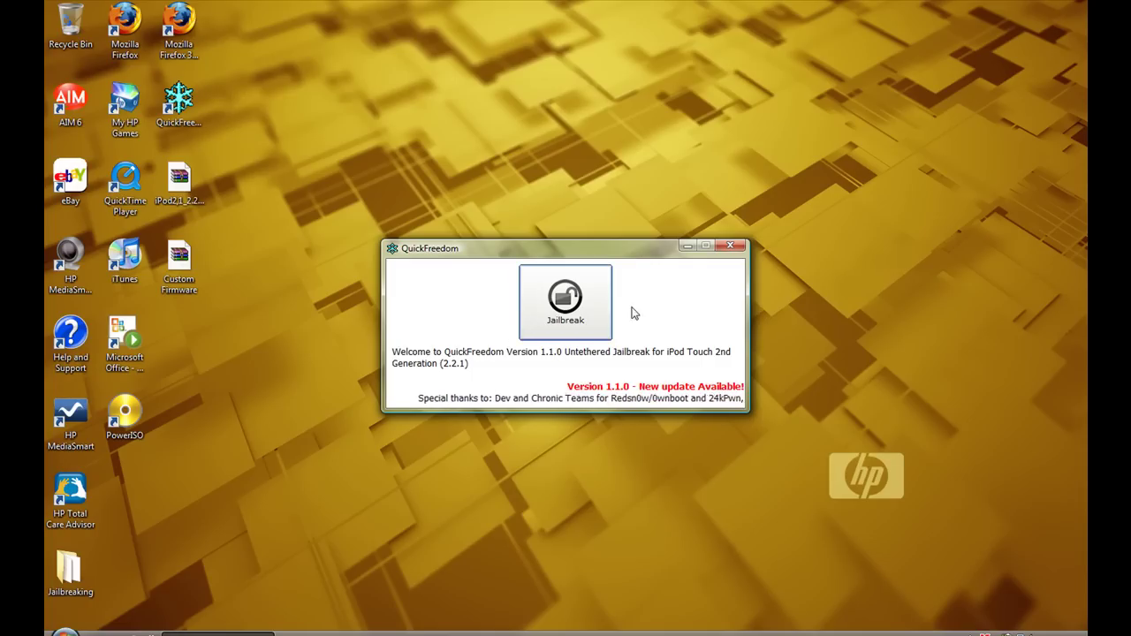
click(534, 304)
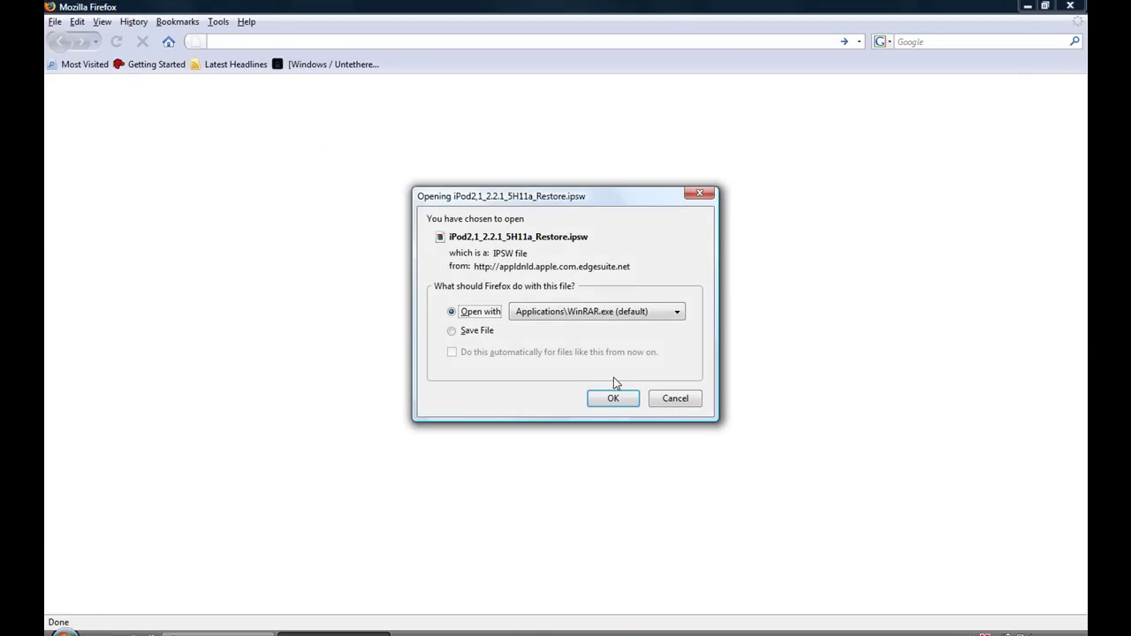
click(675, 399)
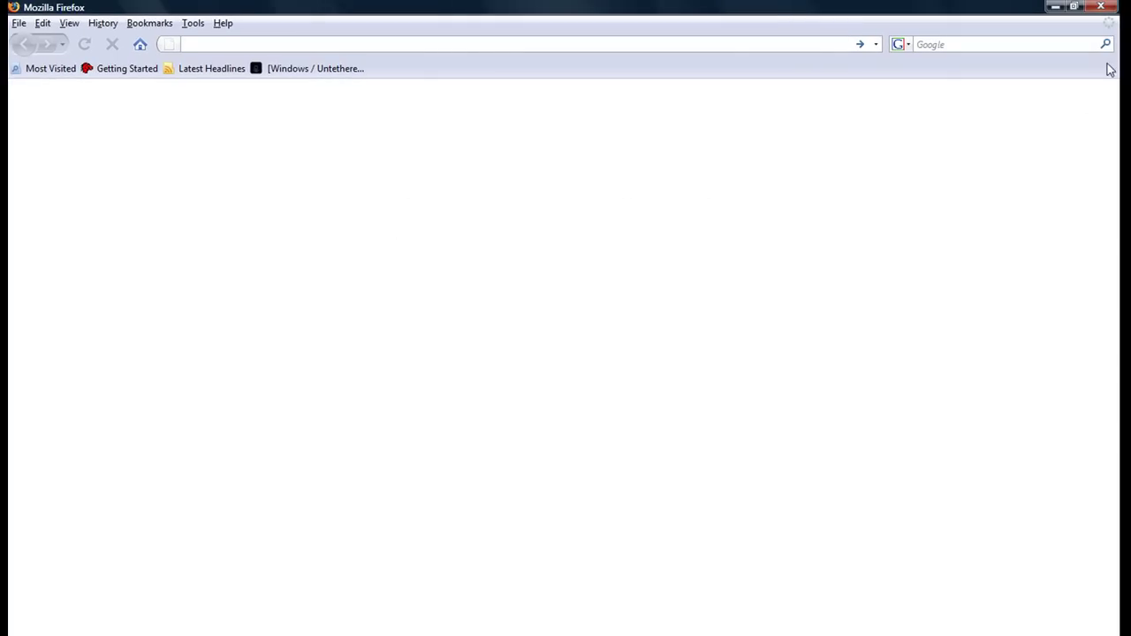
click(1101, 7)
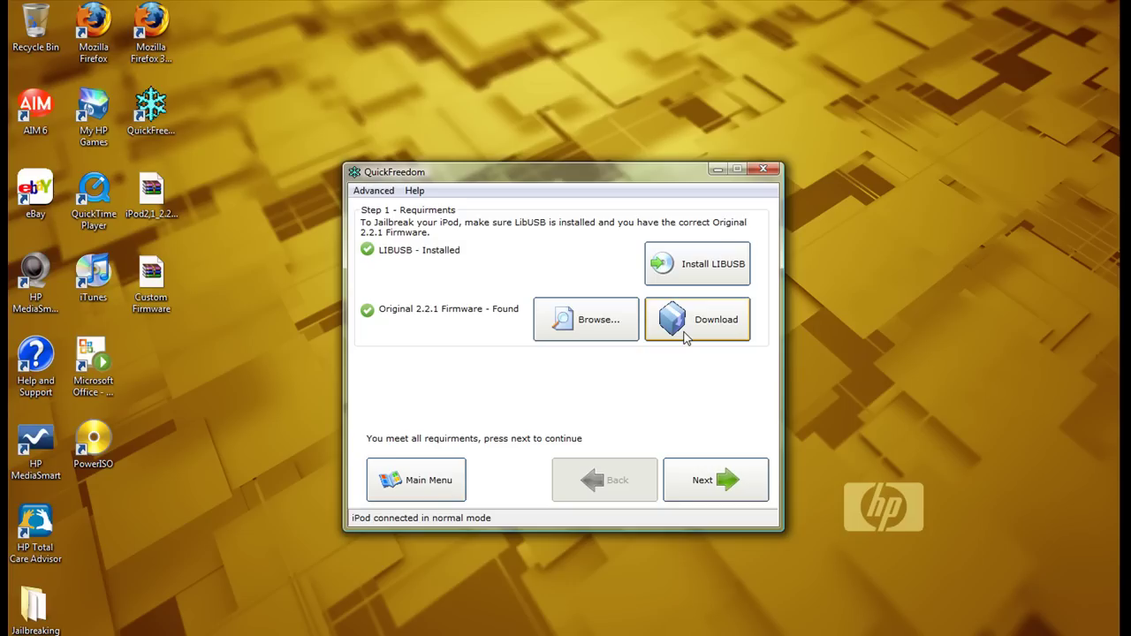
Step: Create the custom firmware with Install Installer disabled and the coloured pineapple as the custom boot logo
click(732, 490)
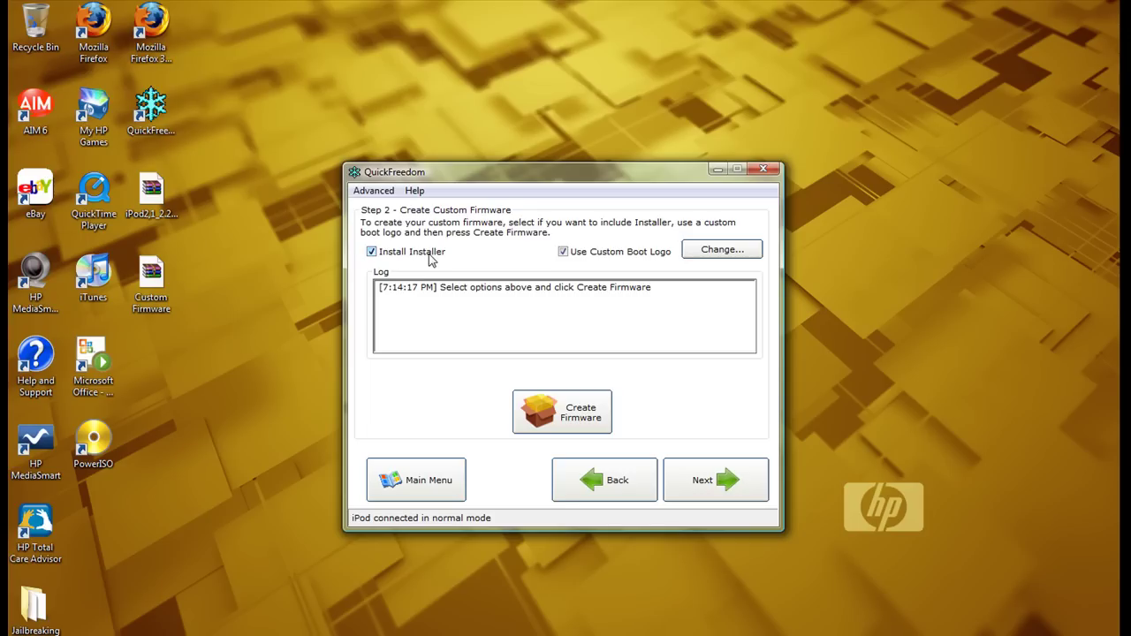
click(431, 257)
click(700, 252)
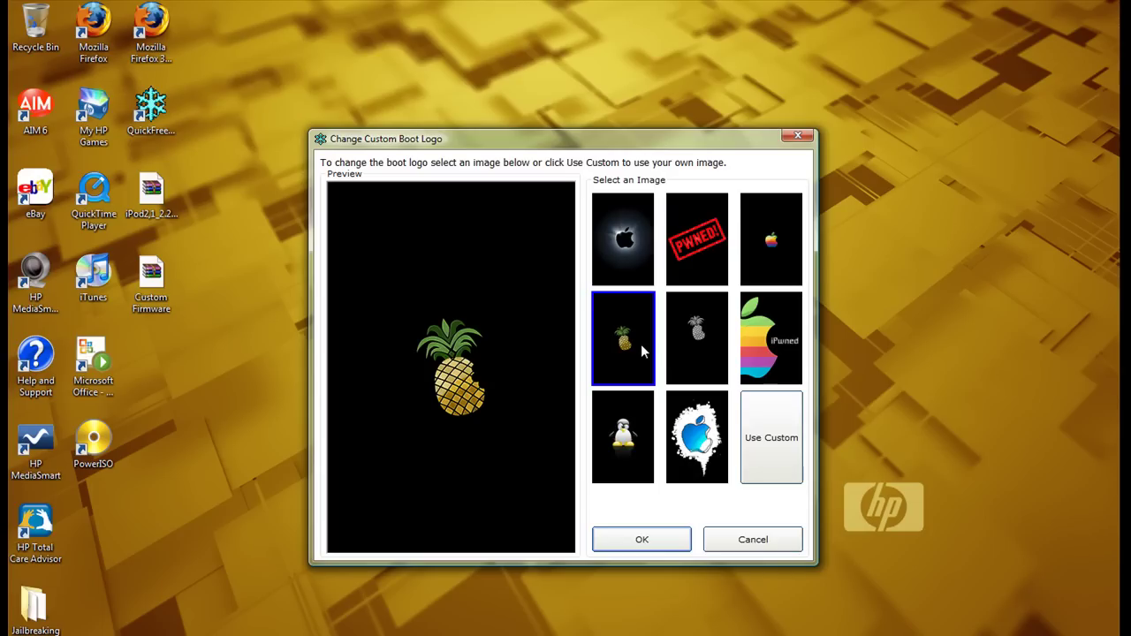
click(654, 538)
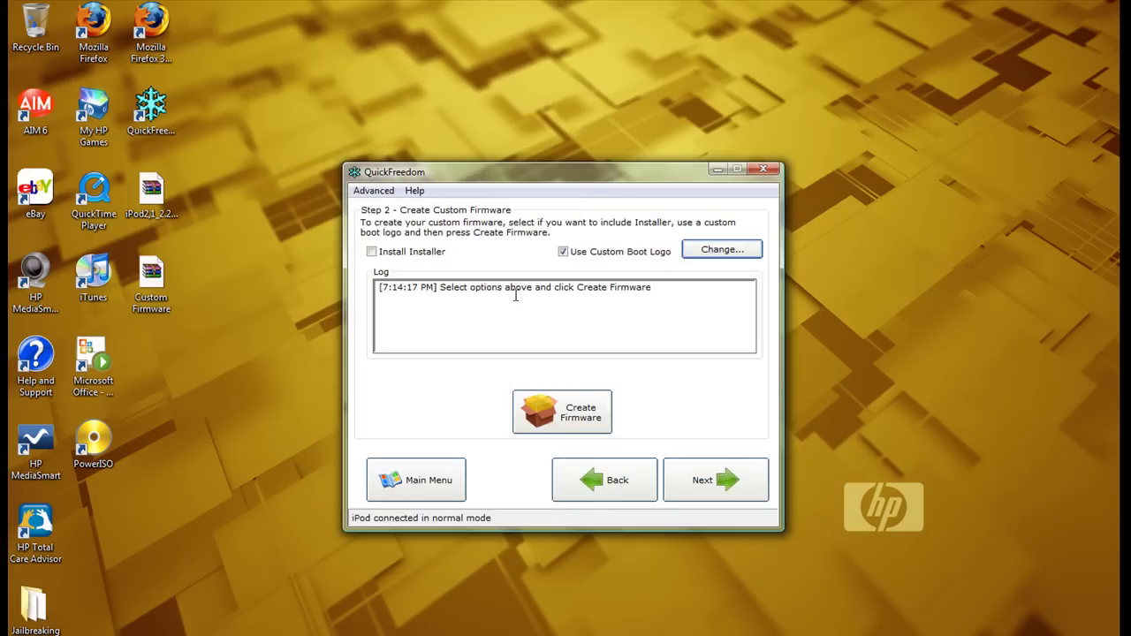
click(583, 422)
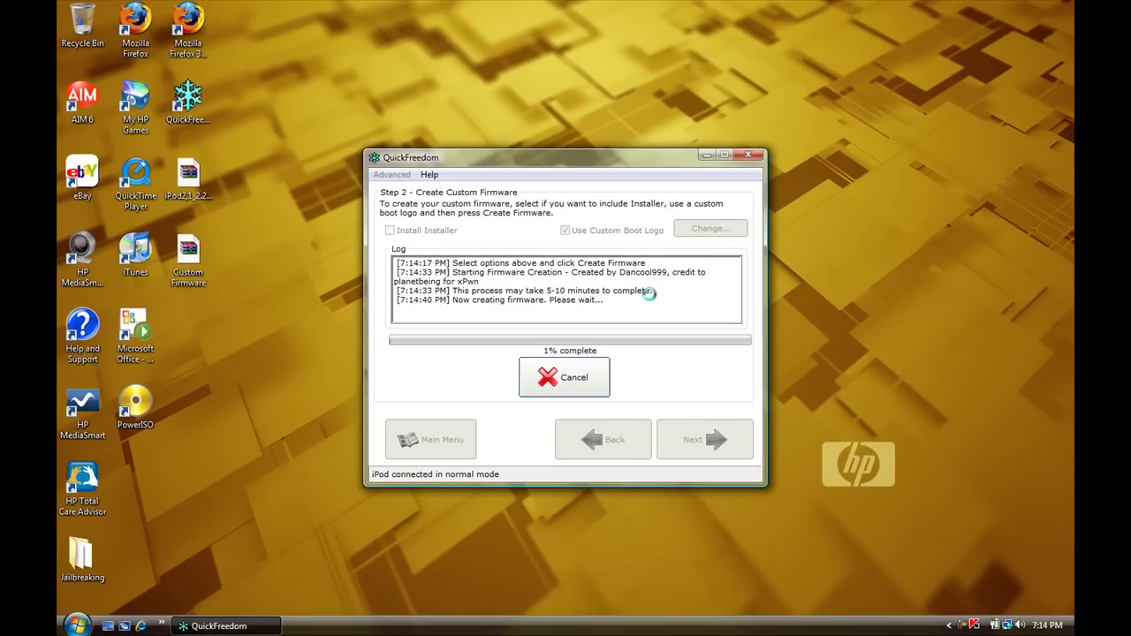
click(963, 627)
click(1007, 567)
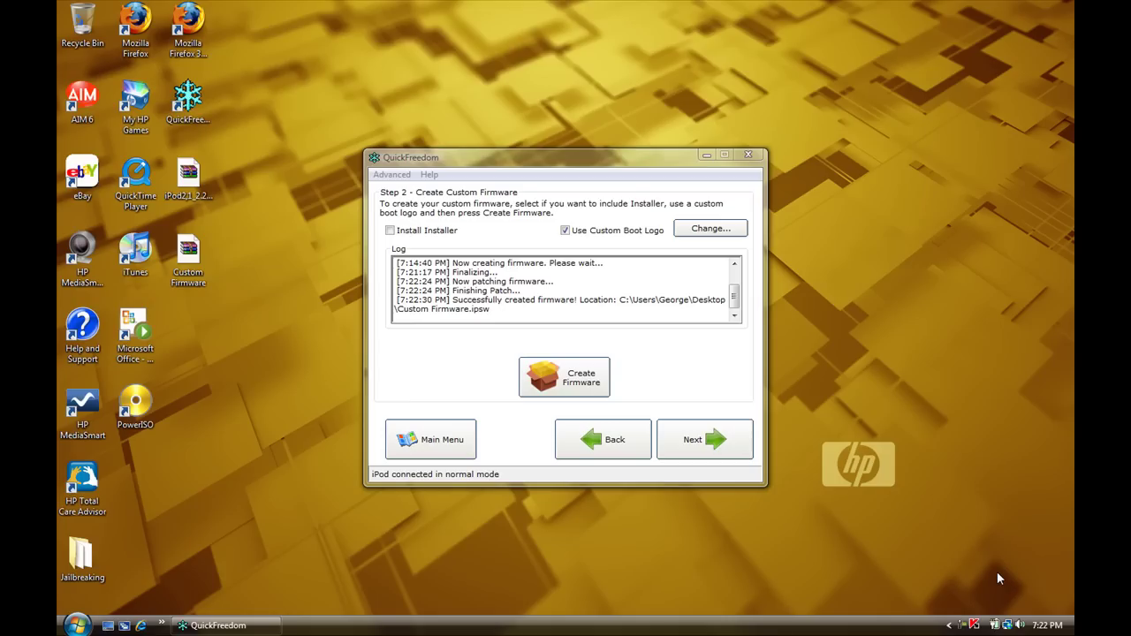
Step: Check the firmware log for the output location and look for the Custom Firmware file on the desktop
drag(453, 301, 496, 314)
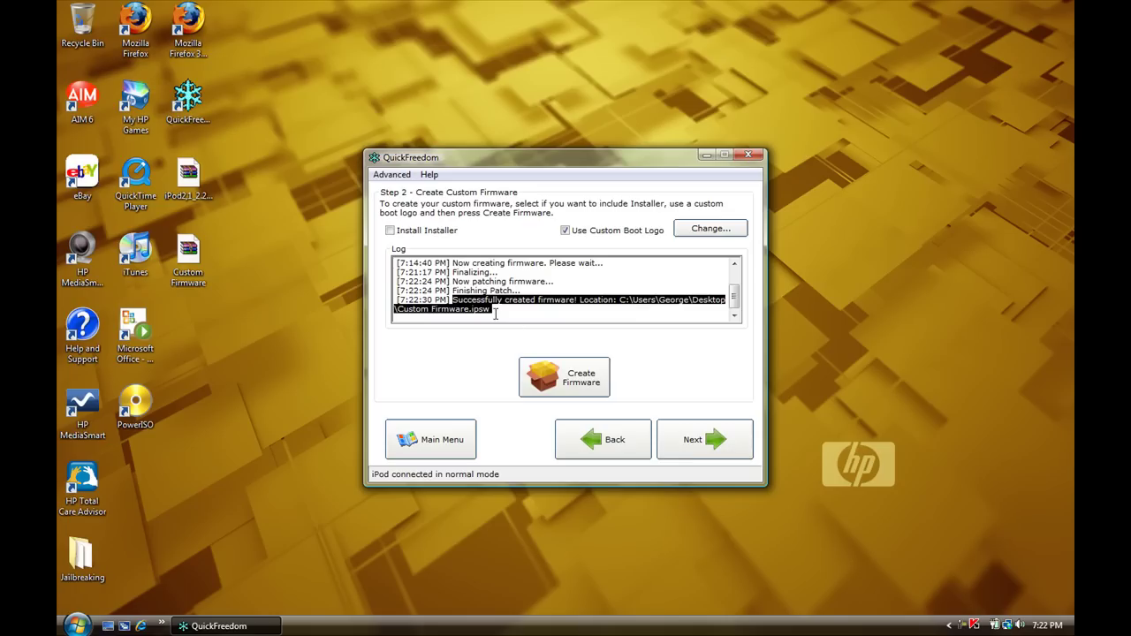
click(497, 311)
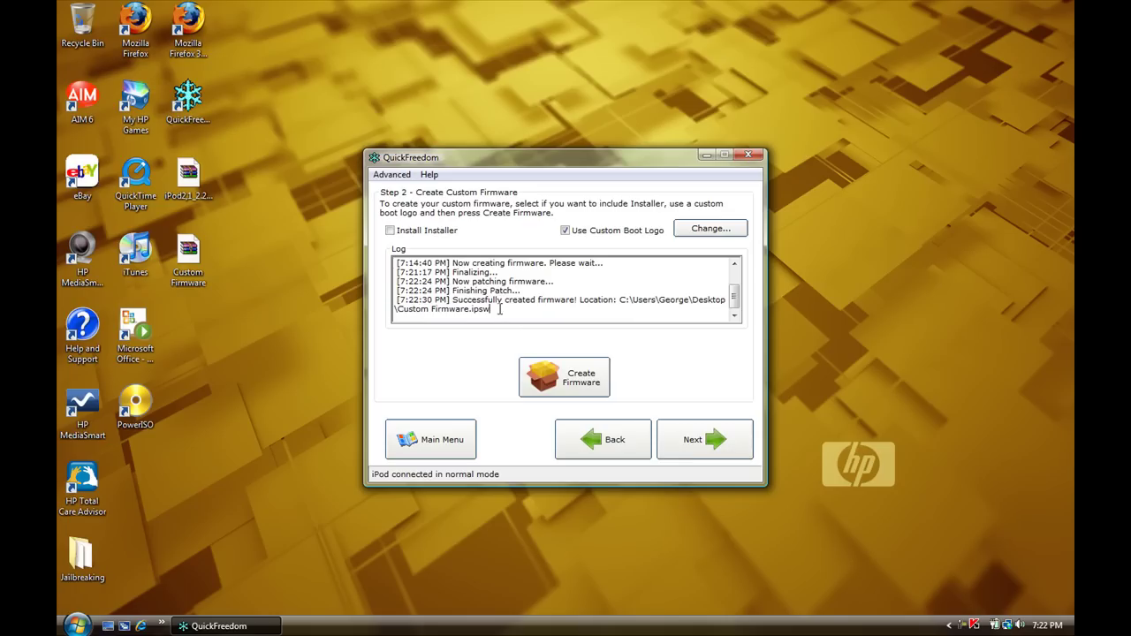
click(708, 157)
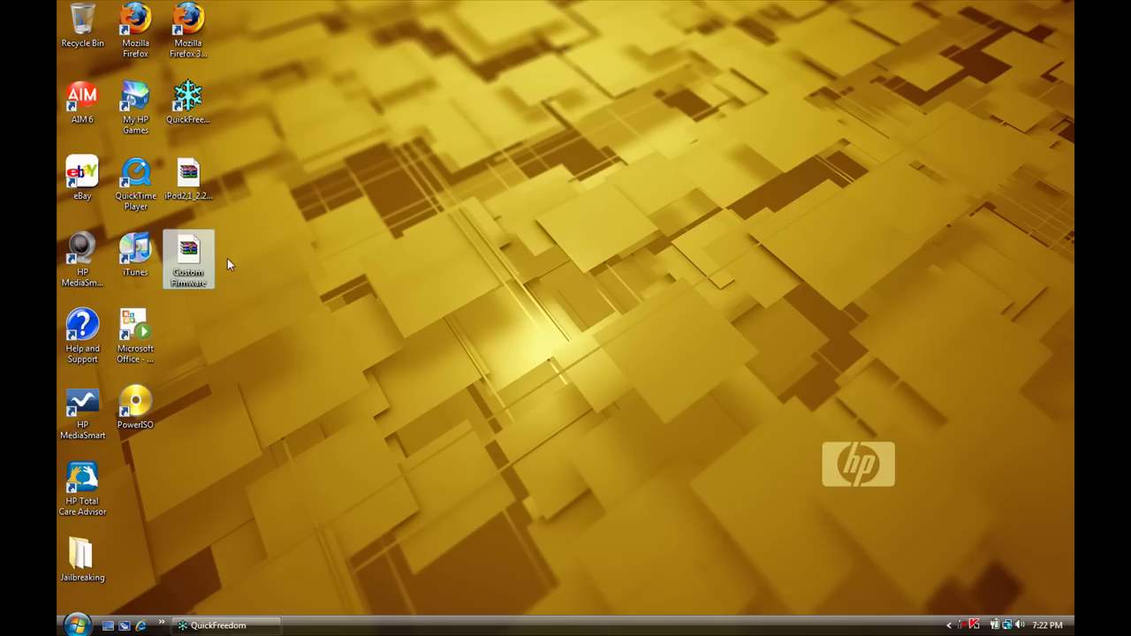
click(218, 625)
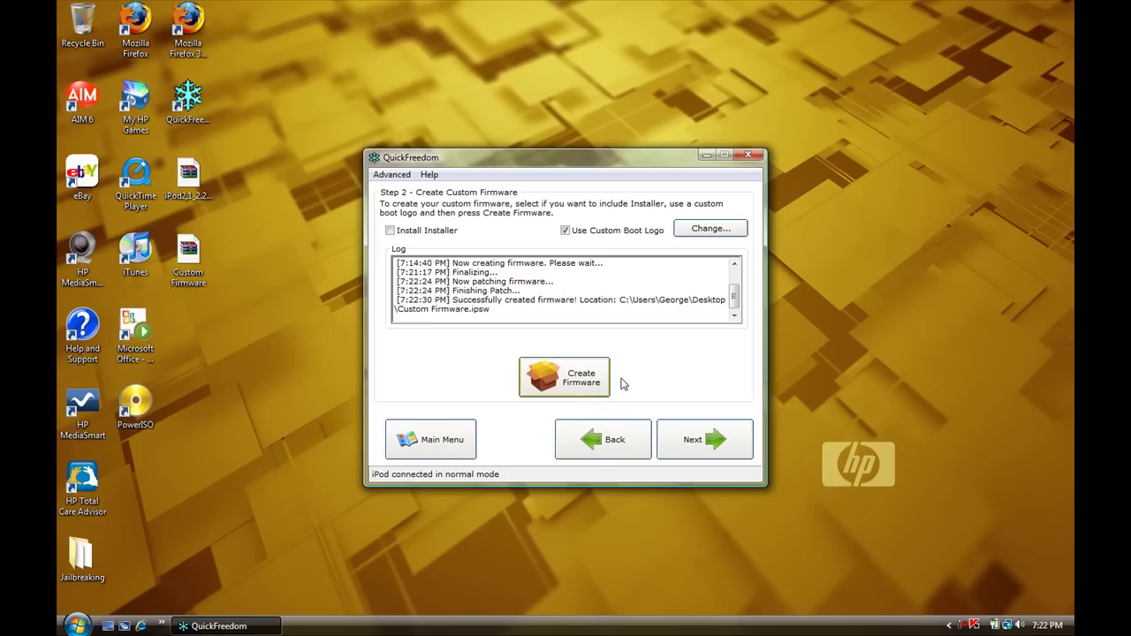
Step: Advance to the Pre-Jailbreak stage, put the iPod into DFU mode and dismiss the device driver notifications
click(709, 450)
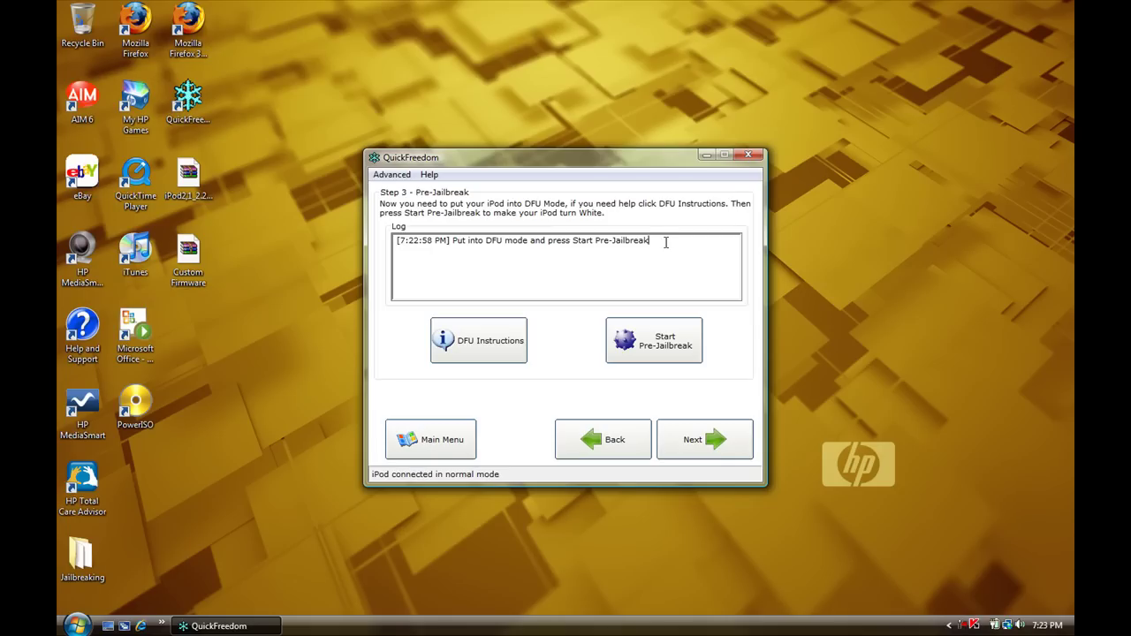
drag(650, 241, 453, 235)
click(454, 247)
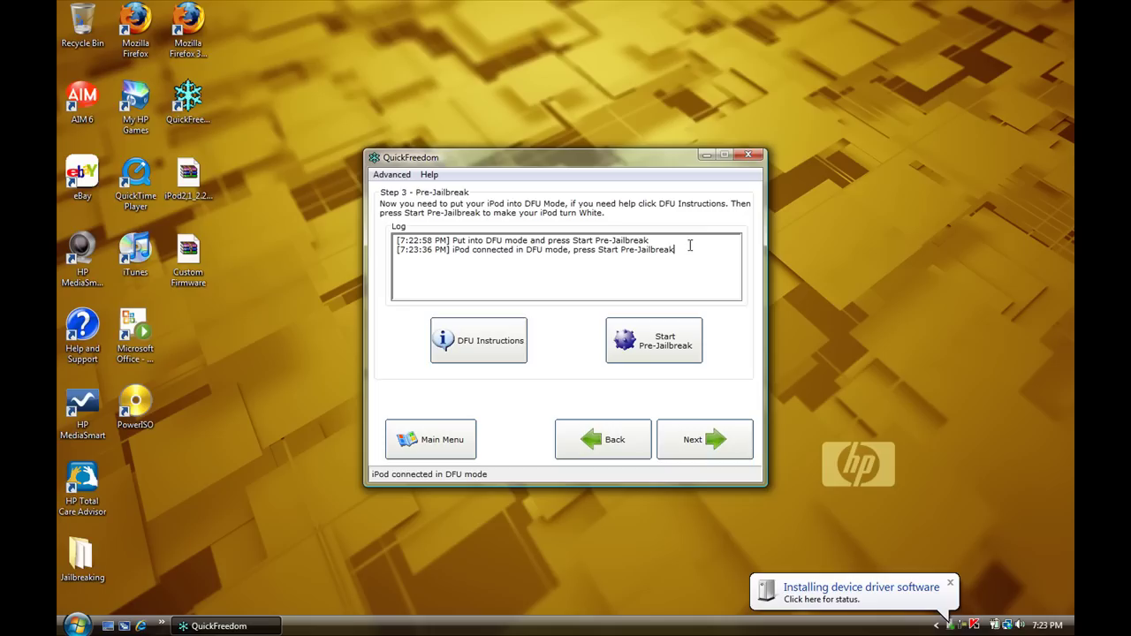
click(952, 582)
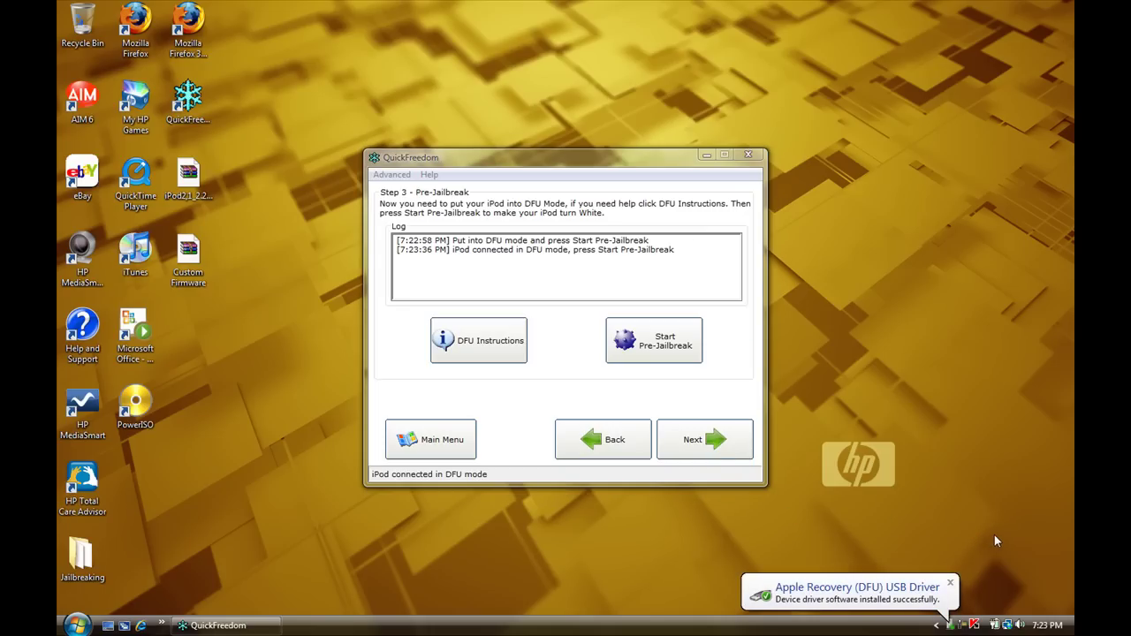
click(952, 585)
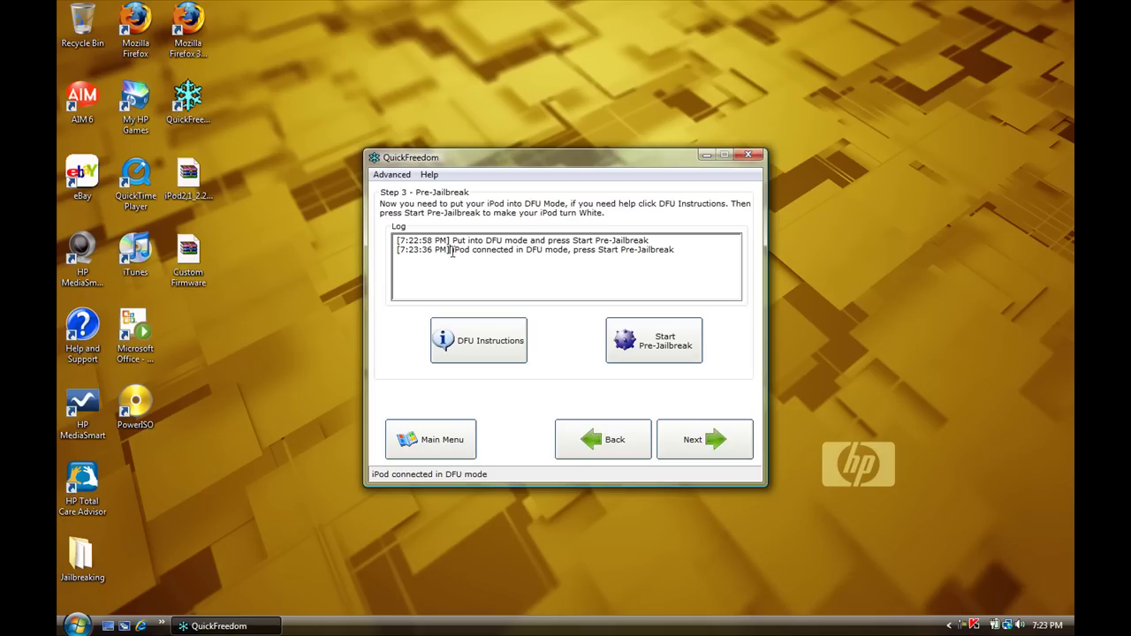
Step: Run the Pre-Jailbreak on the iPod connected in DFU mode and acknowledge the completion message
drag(451, 252, 573, 253)
click(610, 268)
click(659, 342)
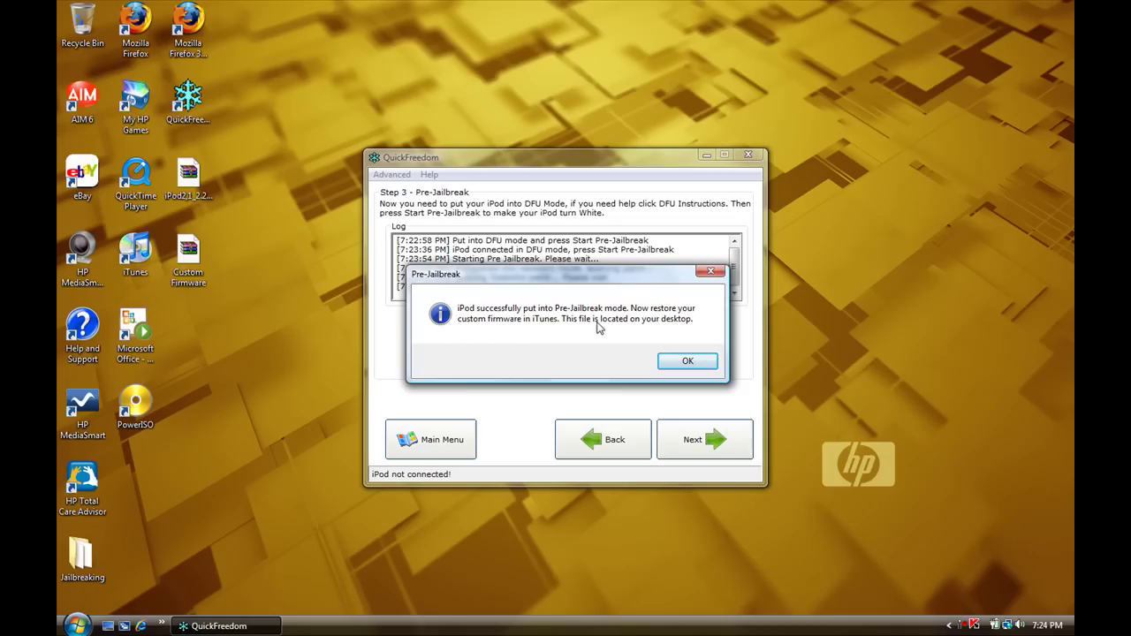
click(679, 362)
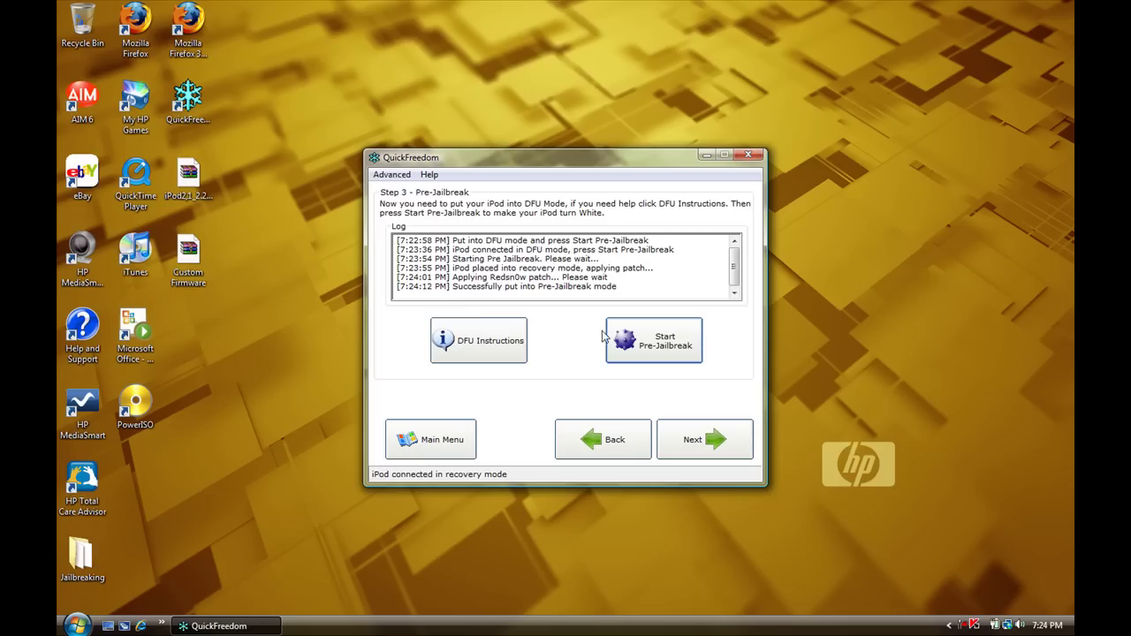
Step: Advance through the remaining QuickFreedom wizard stages to Finished and close the program
click(692, 435)
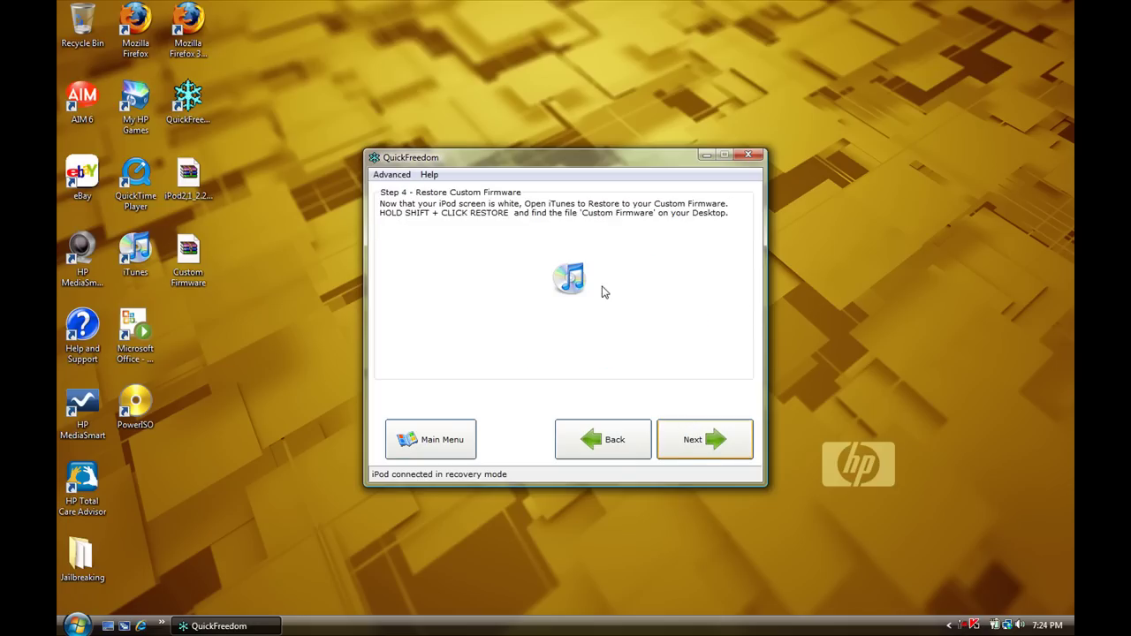
key(Return)
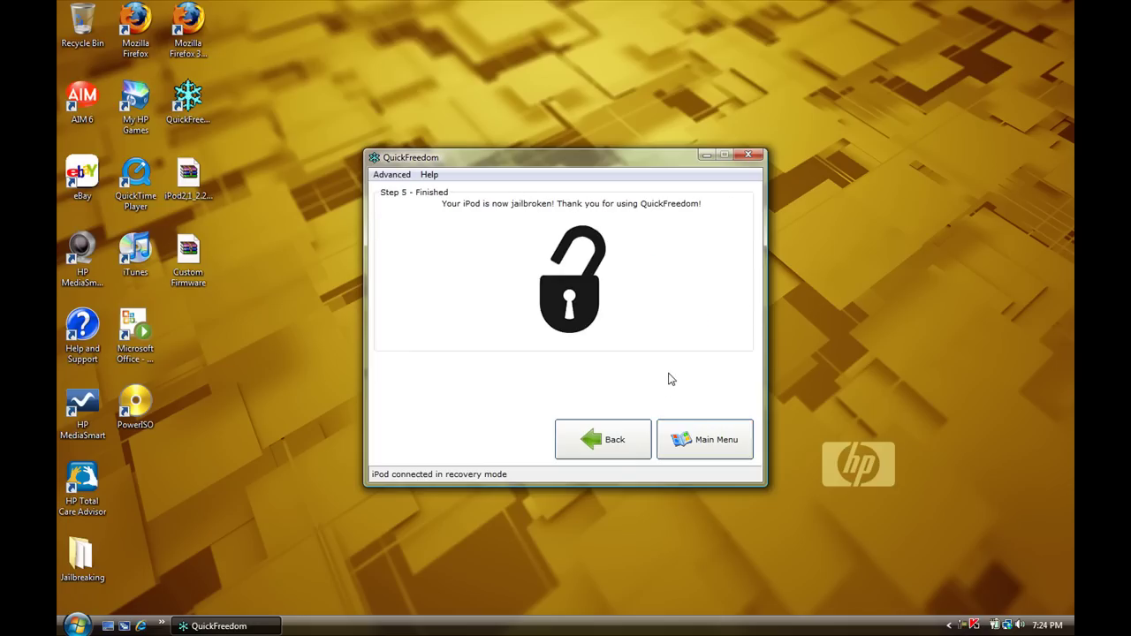
click(608, 440)
click(712, 447)
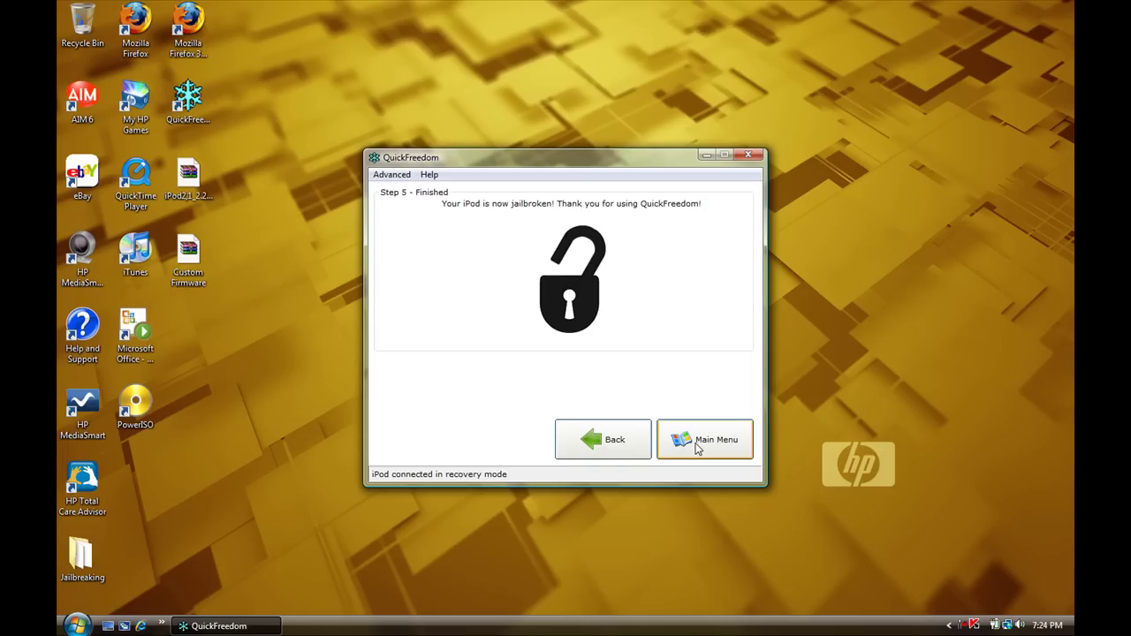
click(750, 157)
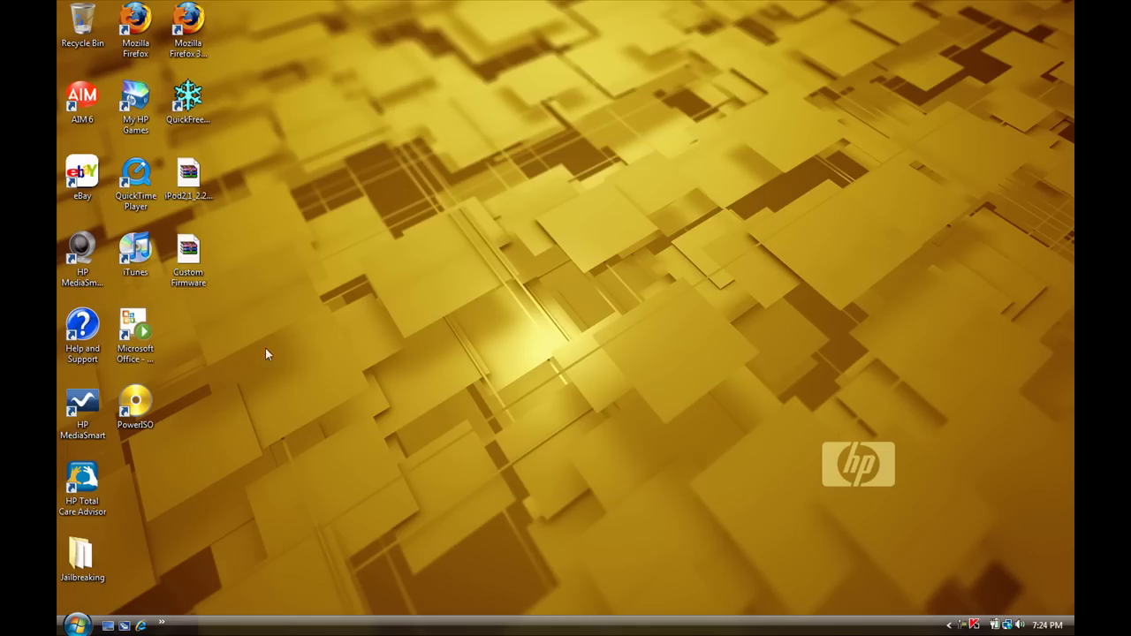
Step: Open iTunes with the iPod connected and dismiss the recovery mode notice
double_click(135, 250)
click(963, 626)
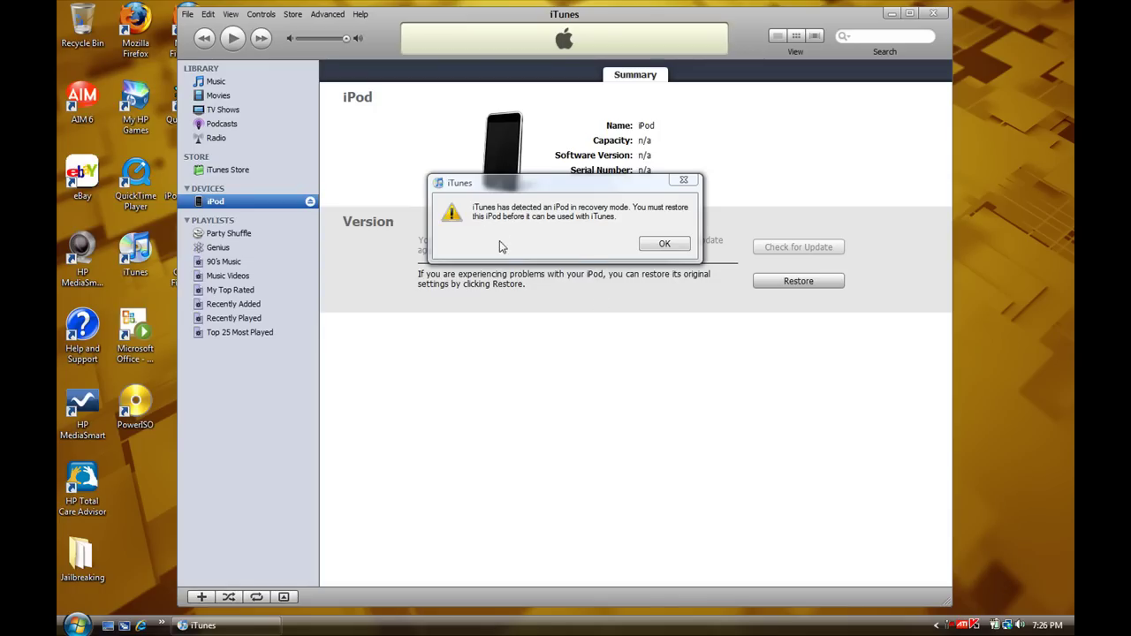
click(517, 206)
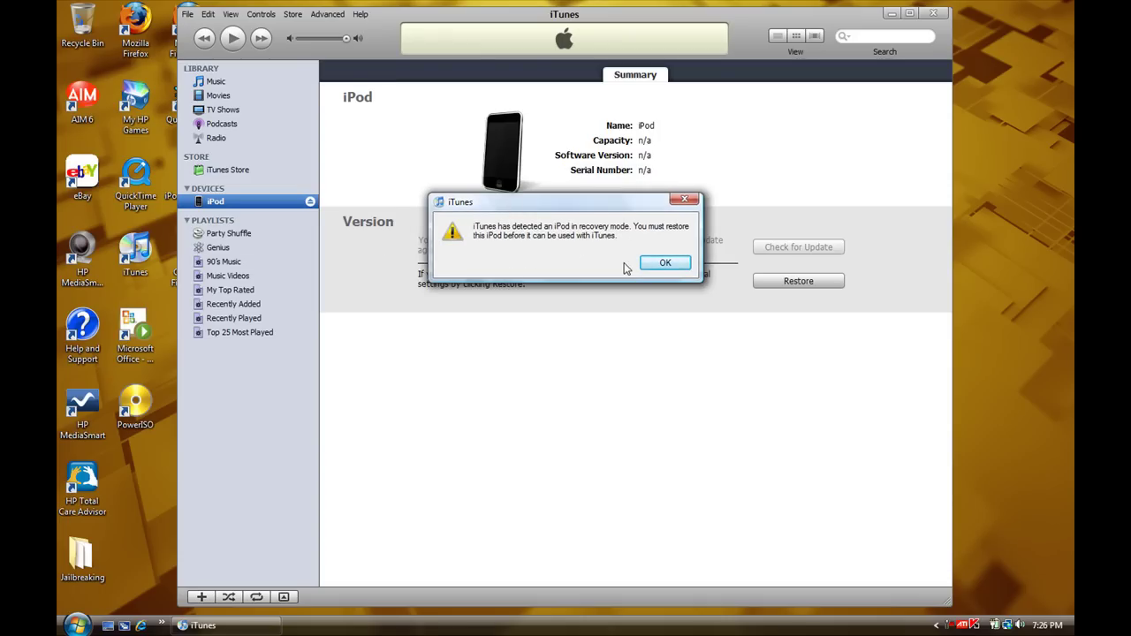
click(663, 264)
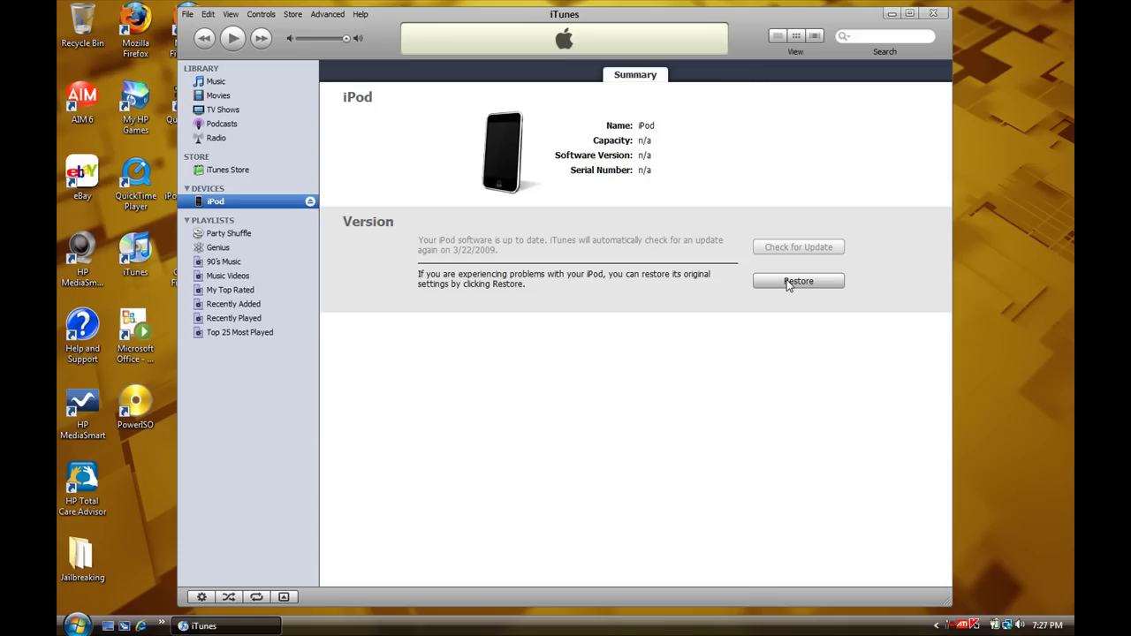
Step: Restore the iPod from a local firmware file, browsing from Computer through Local Disk (C:), Users and the profile folder to Desktop and choosing Custom Firmware
shift+click(790, 283)
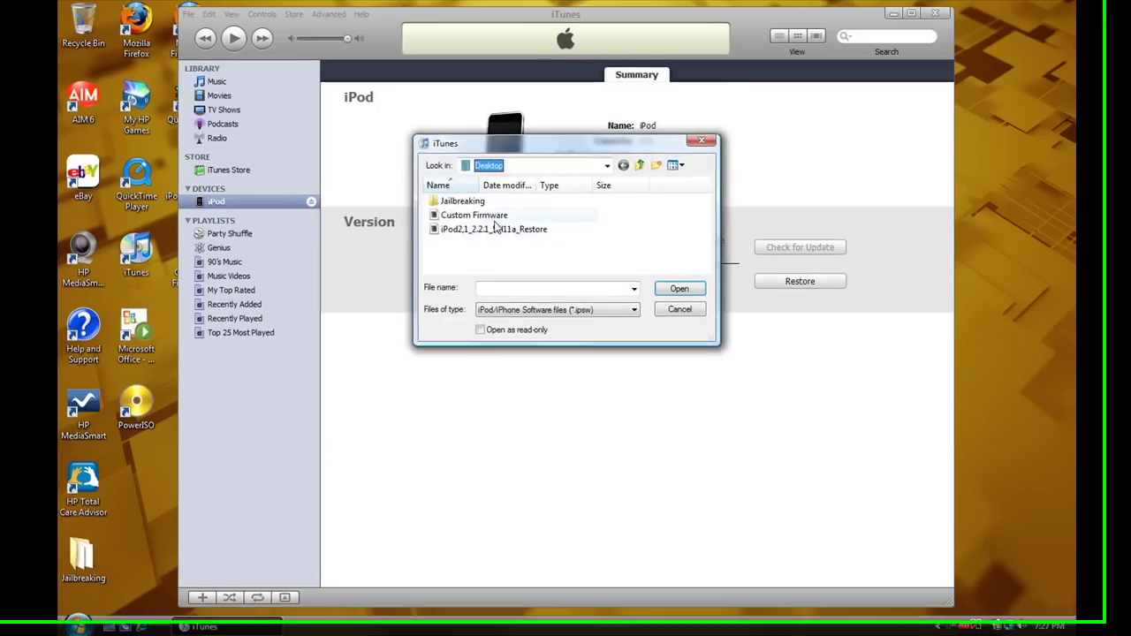
click(607, 166)
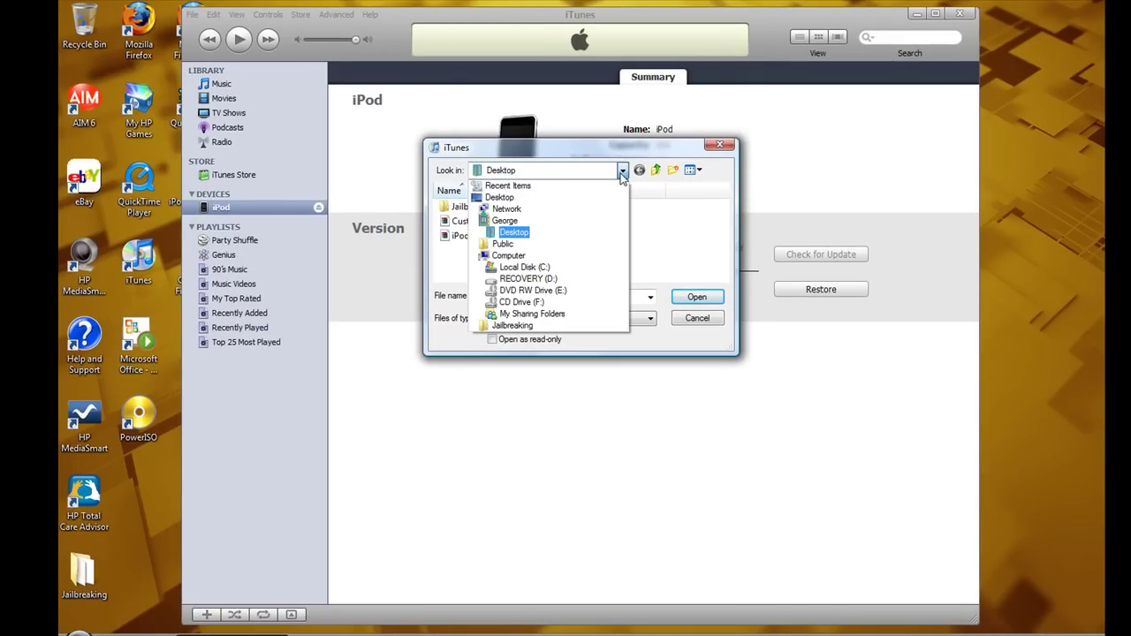
click(504, 256)
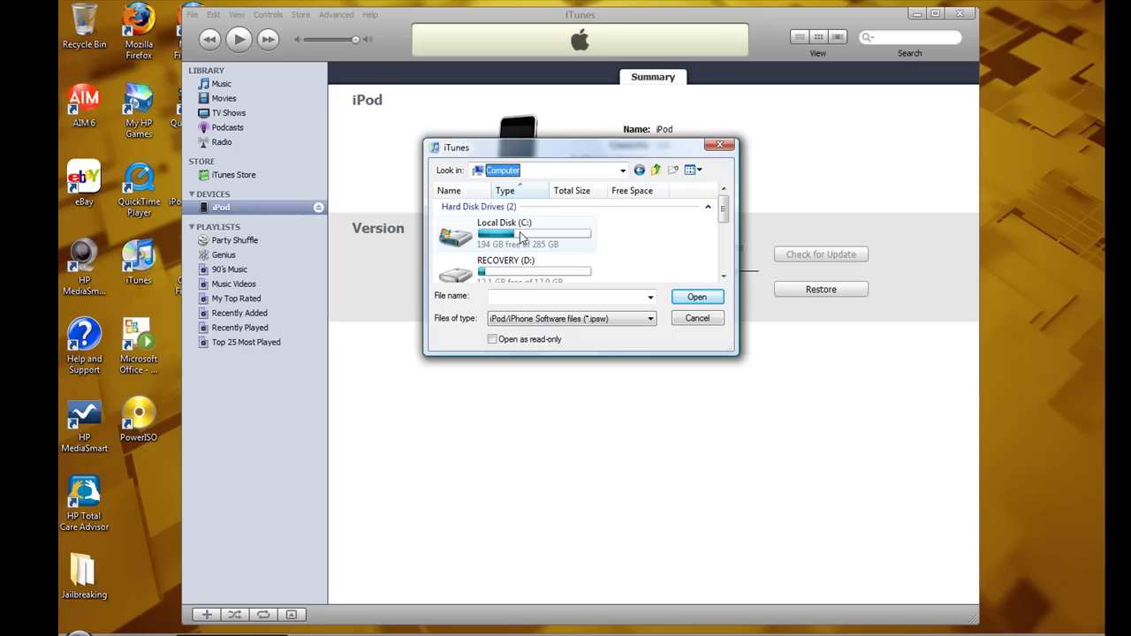
double_click(555, 246)
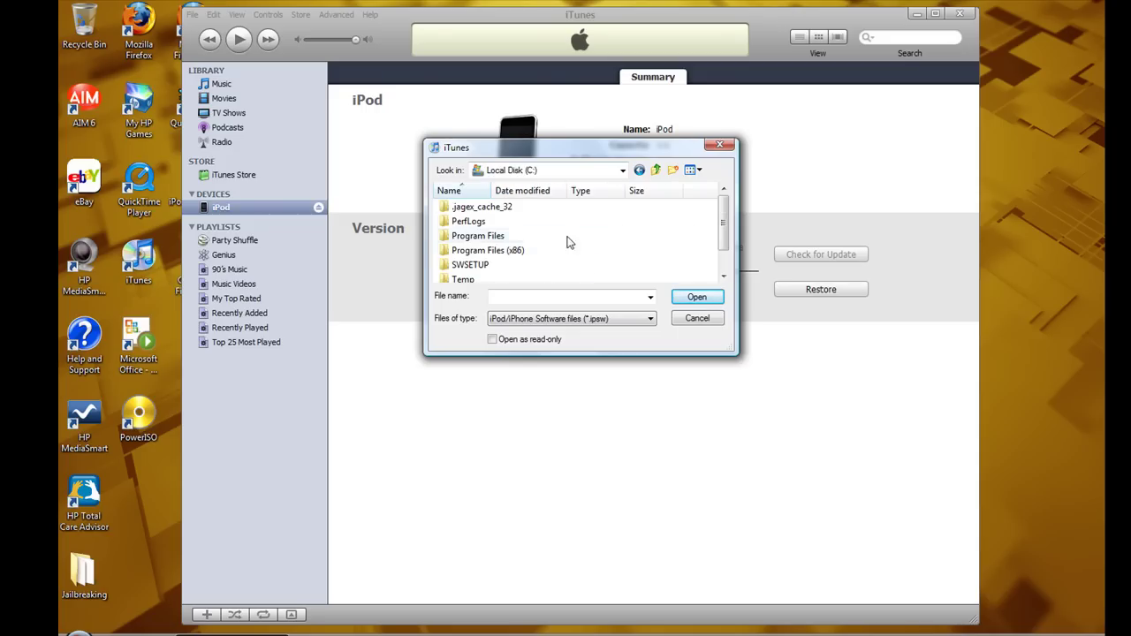
drag(725, 225, 724, 256)
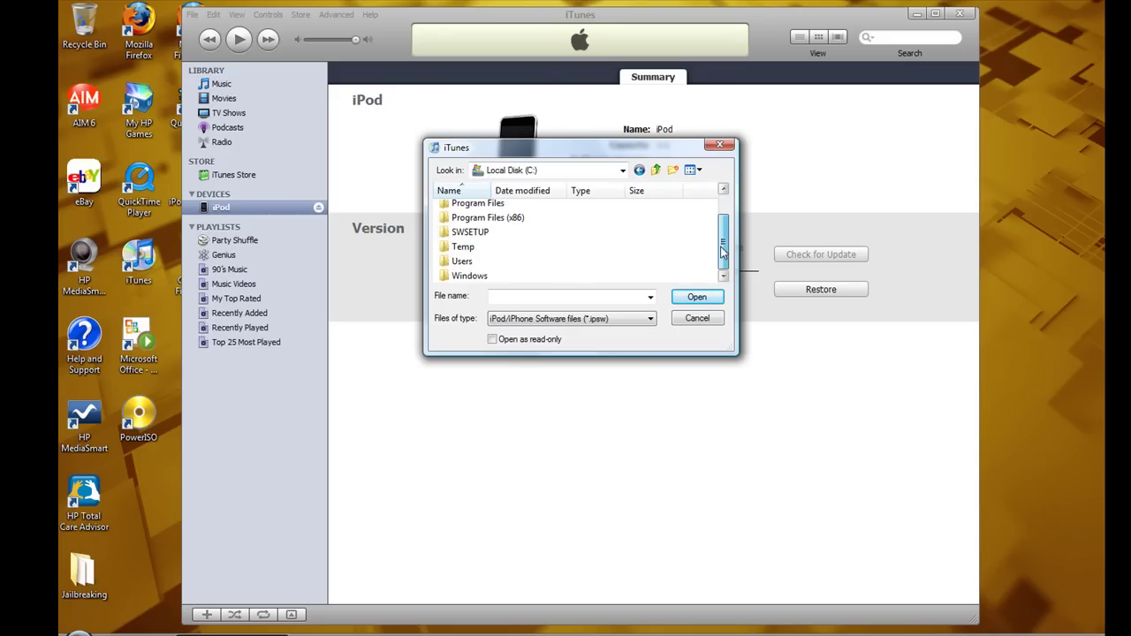
double_click(484, 259)
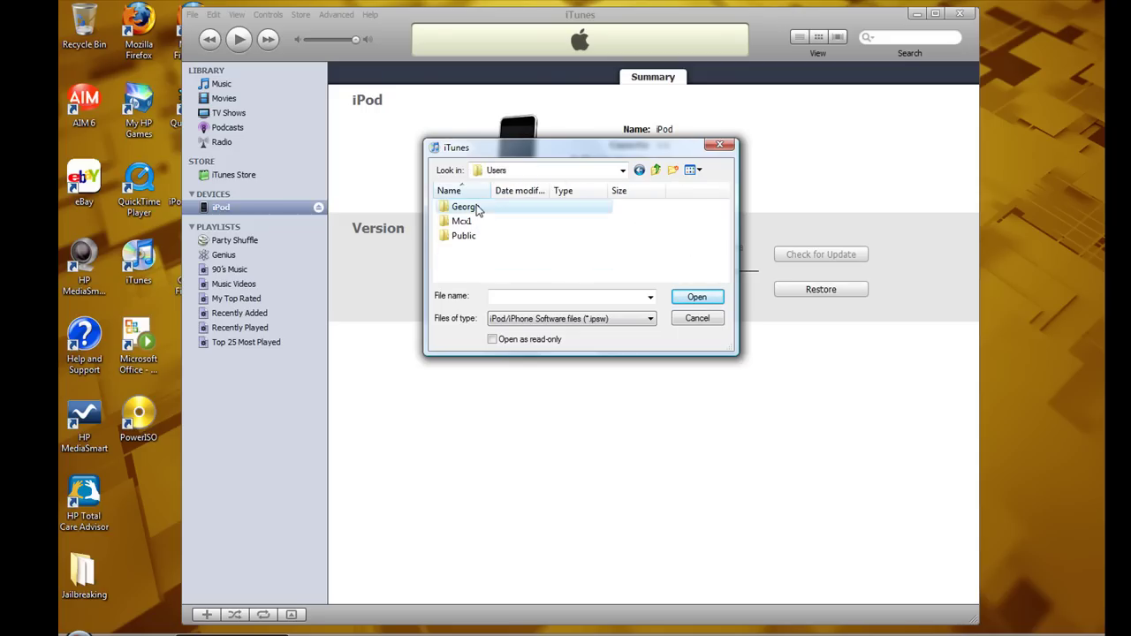
double_click(470, 209)
double_click(477, 237)
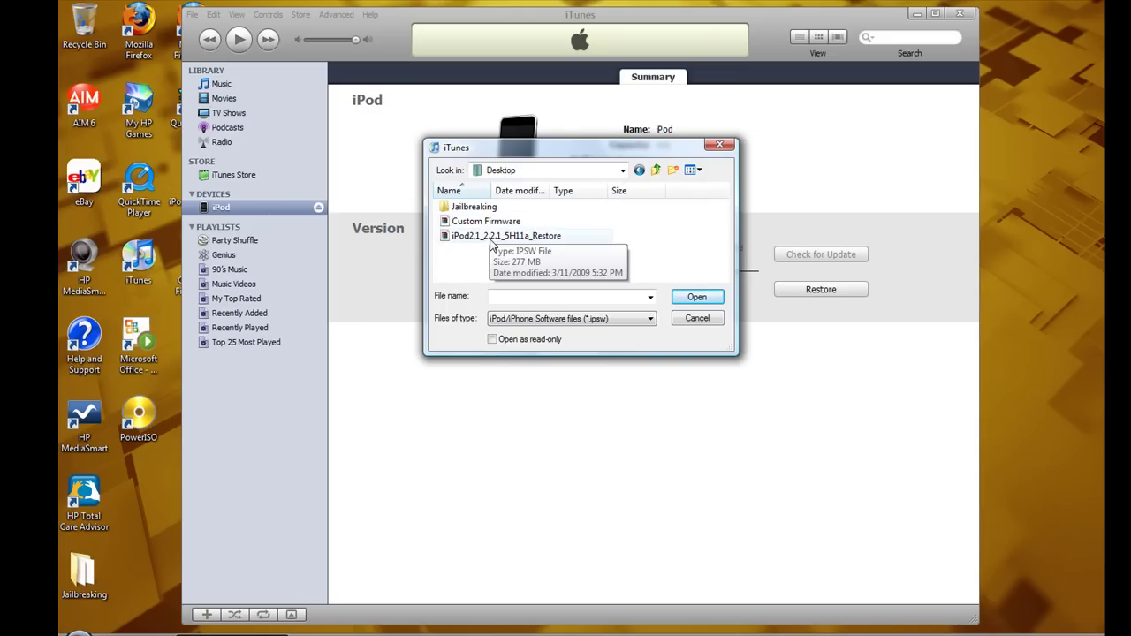
click(491, 225)
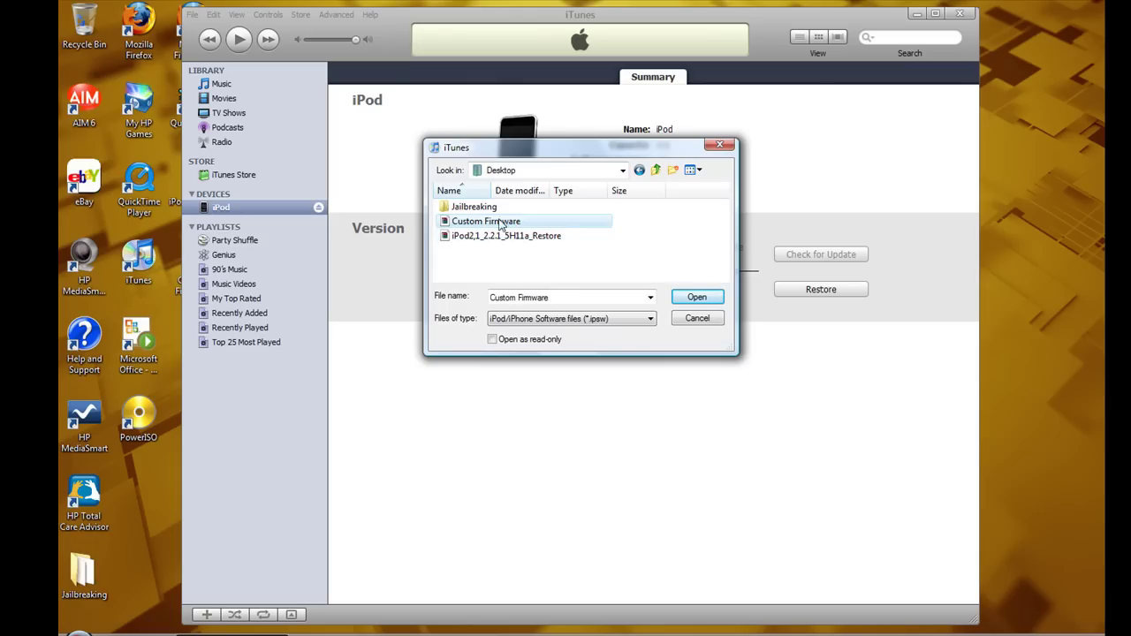
click(697, 298)
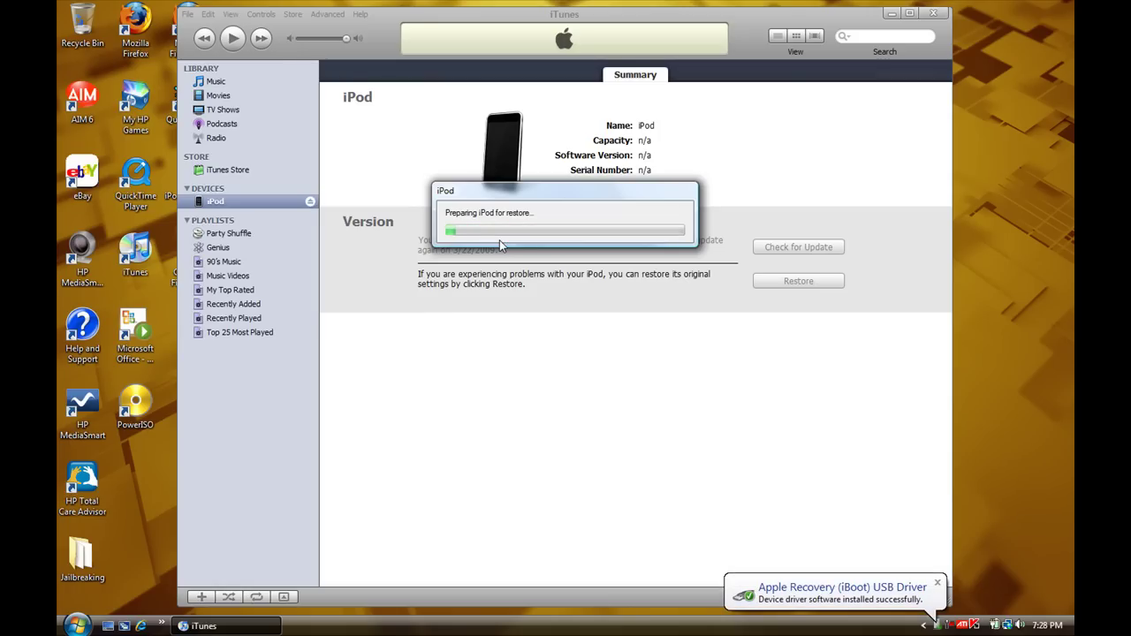
Step: Dismiss the Apple Recovery (iBoot) USB Driver notification and move the restore progress dialog slightly while the iPod is prepared
click(938, 584)
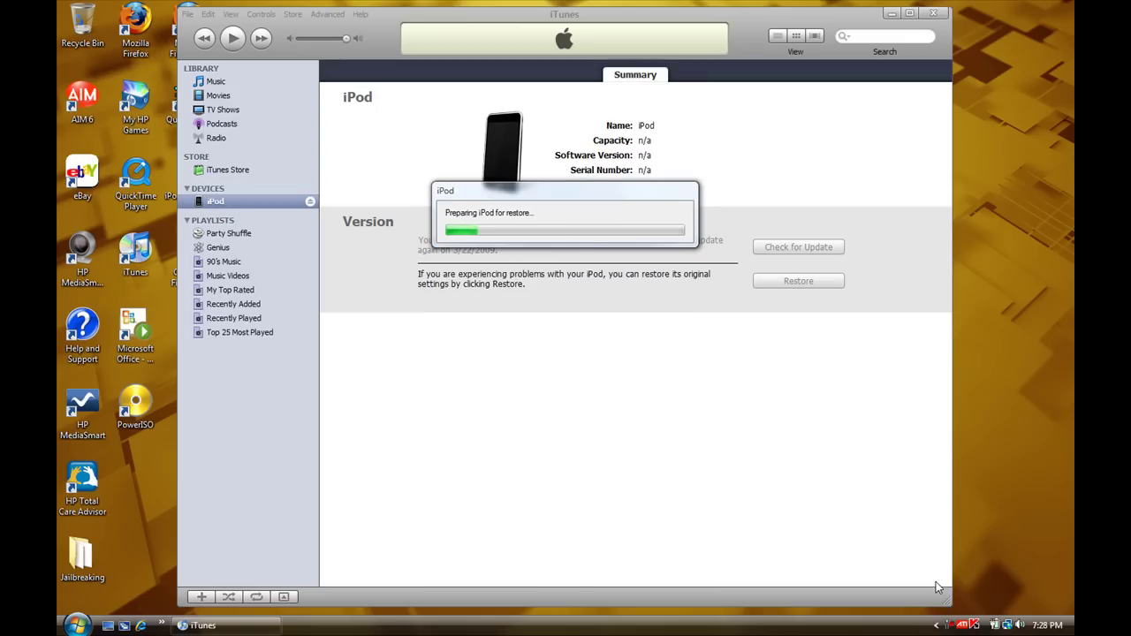
drag(505, 198, 536, 225)
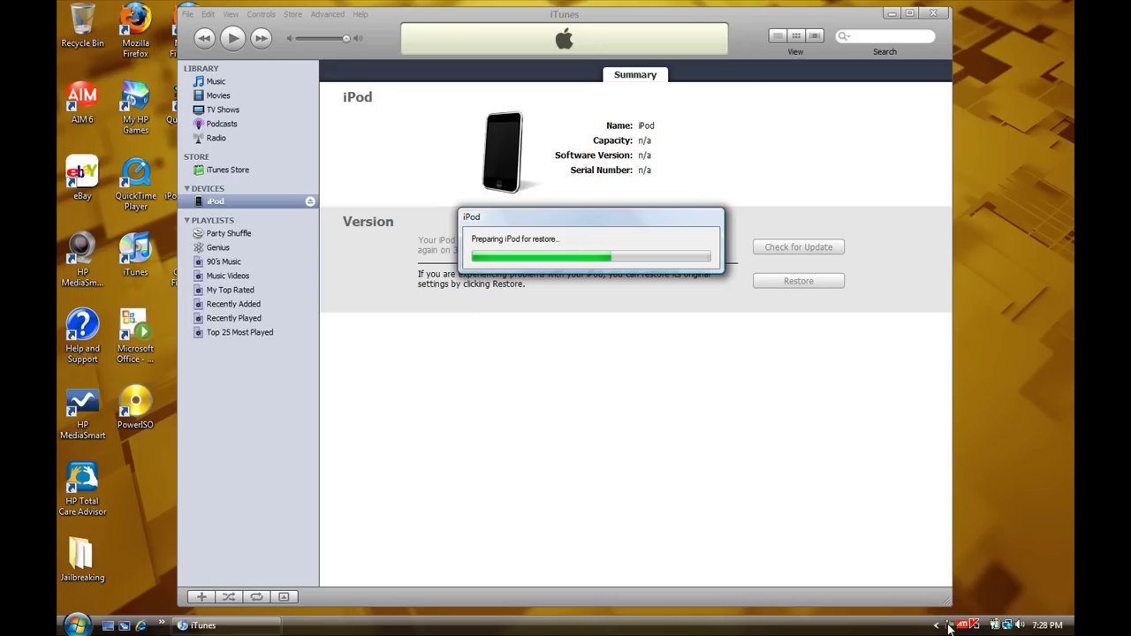
click(949, 626)
click(1005, 570)
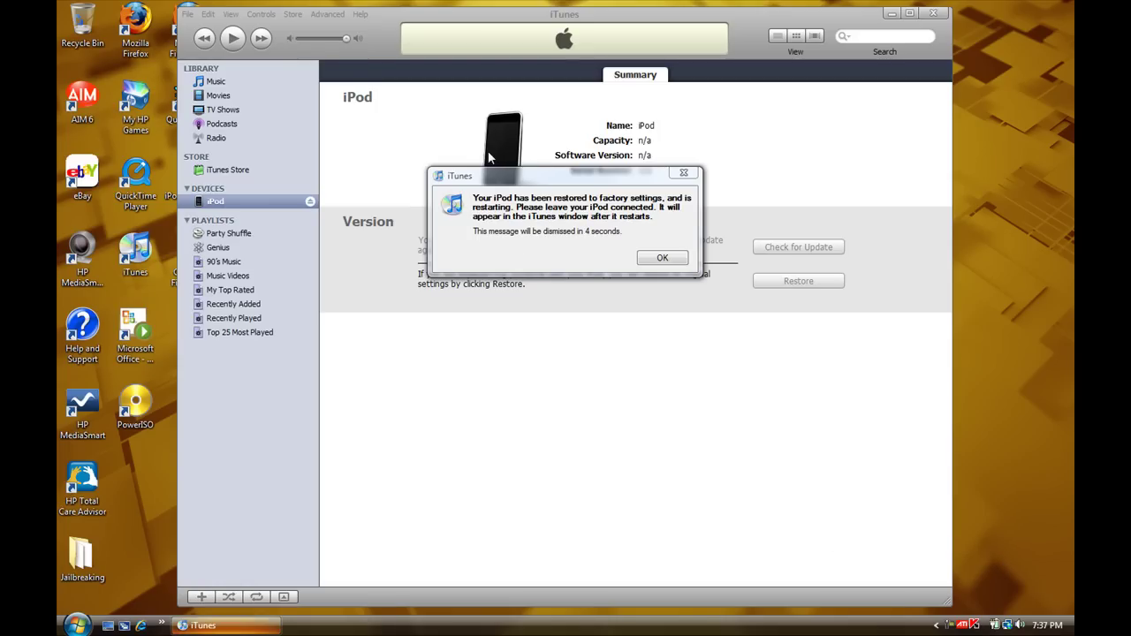
Step: Move the restore completion message out of the way and minimize iTunes to the desktop once the iPod has restarted
drag(487, 180, 486, 210)
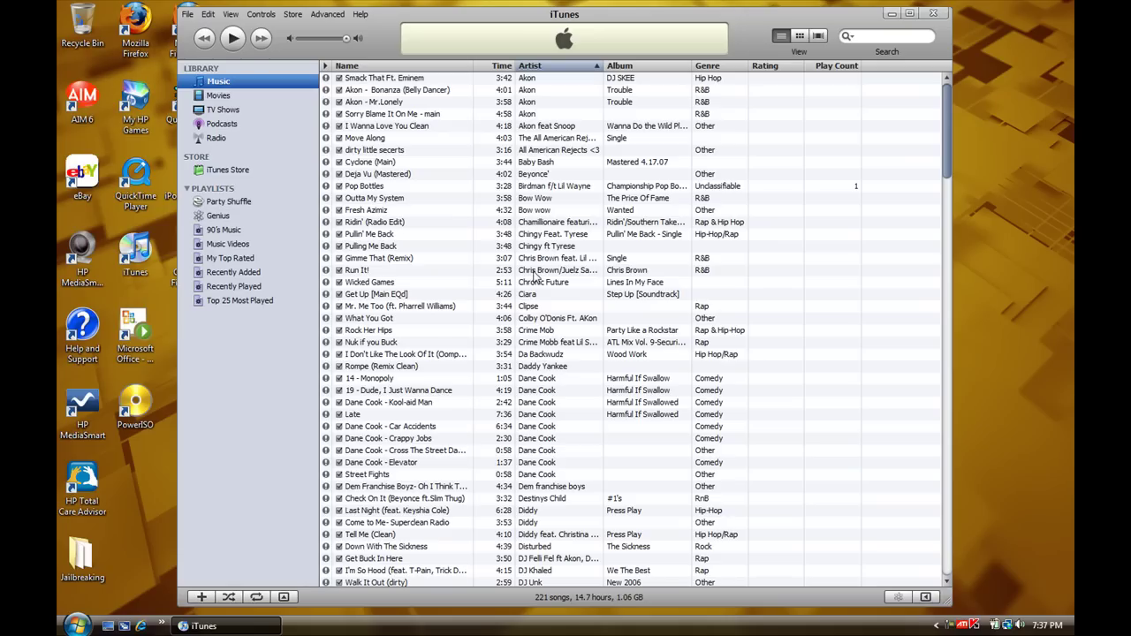
click(890, 13)
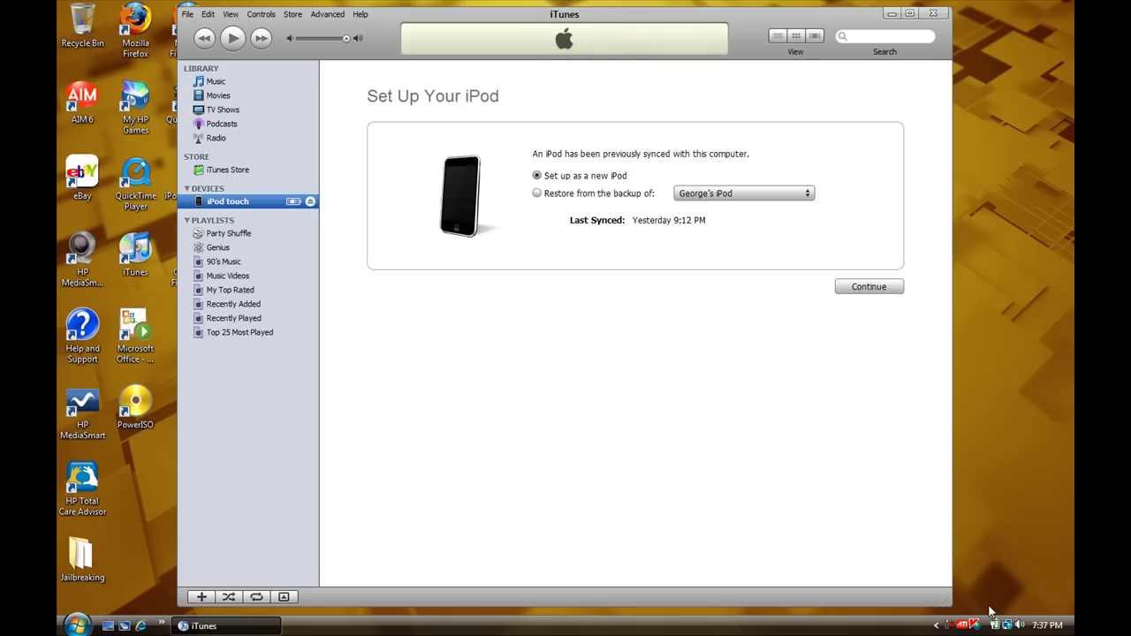
click(891, 14)
drag(407, 32, 899, 490)
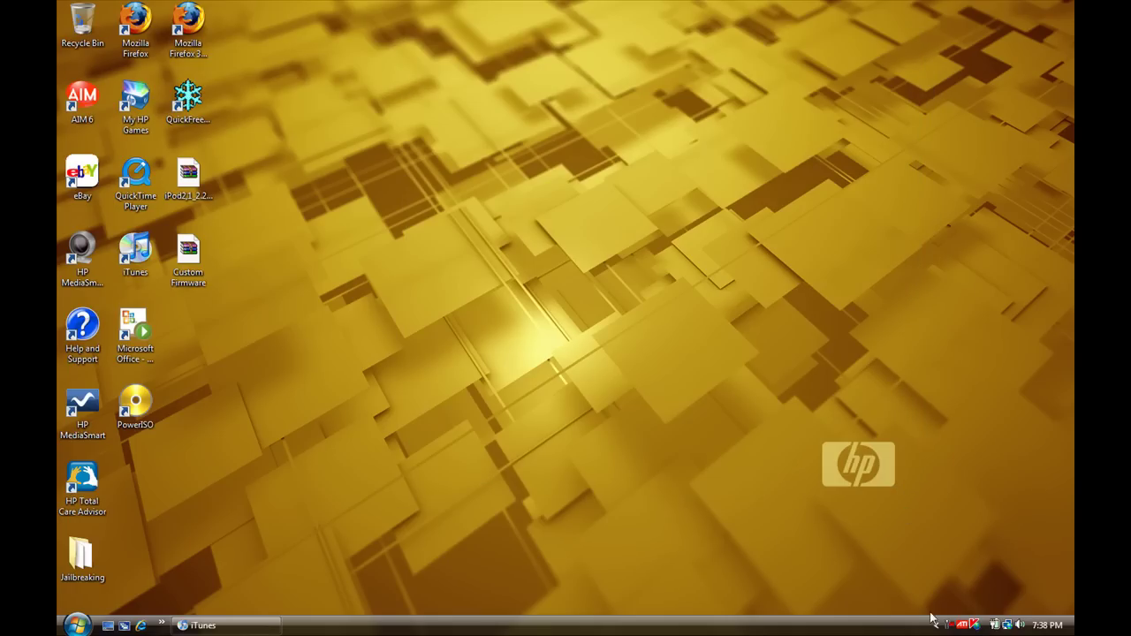